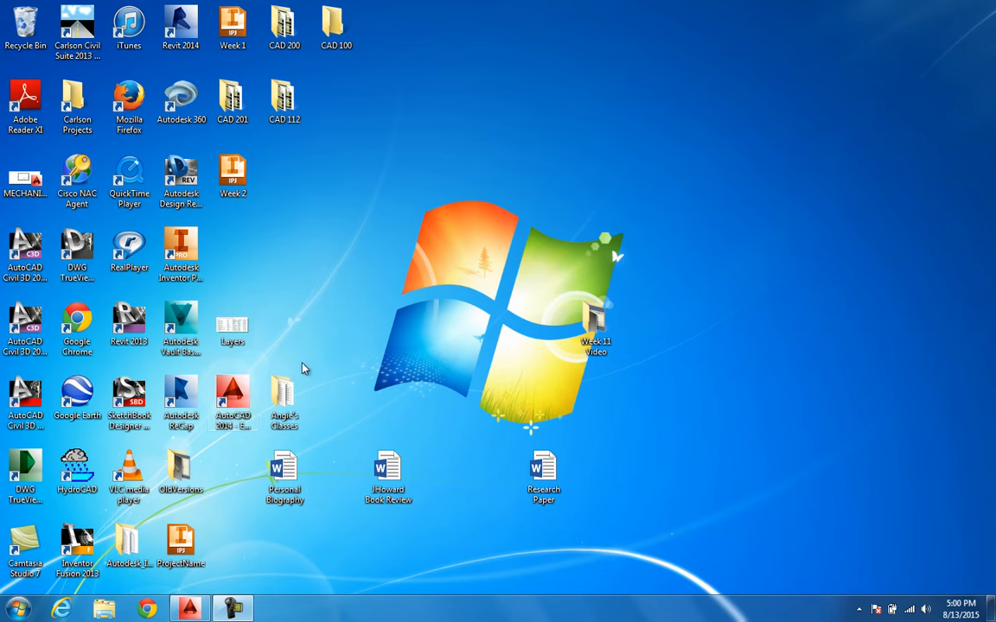
- Launch AutoCAD 2014 to a blank drawing, skipping the Startup dialog, continuing past the educational notice and closing the Welcome window
double_click(241, 395)
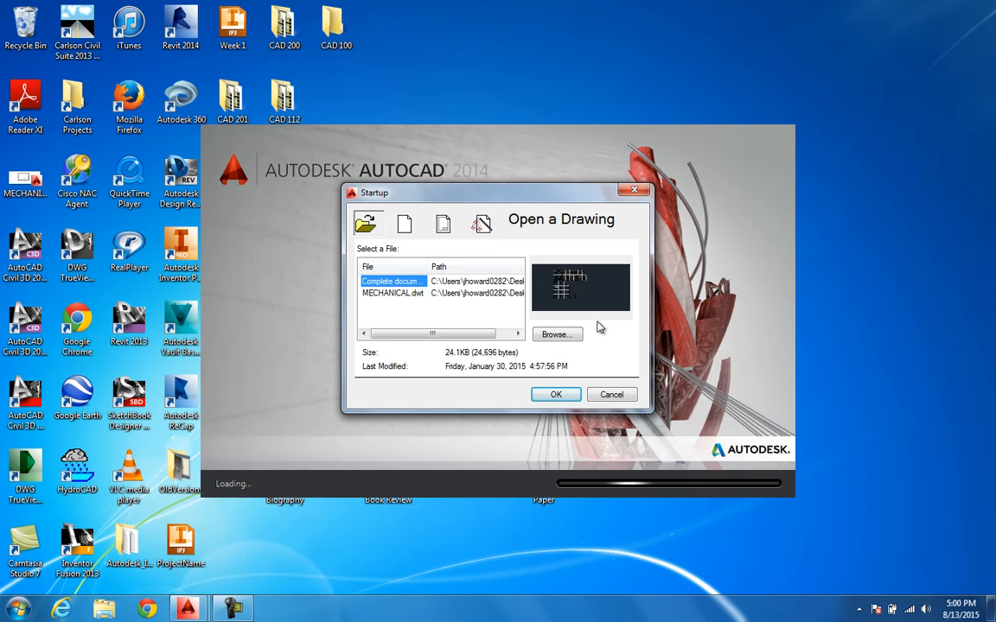
left_click(614, 395)
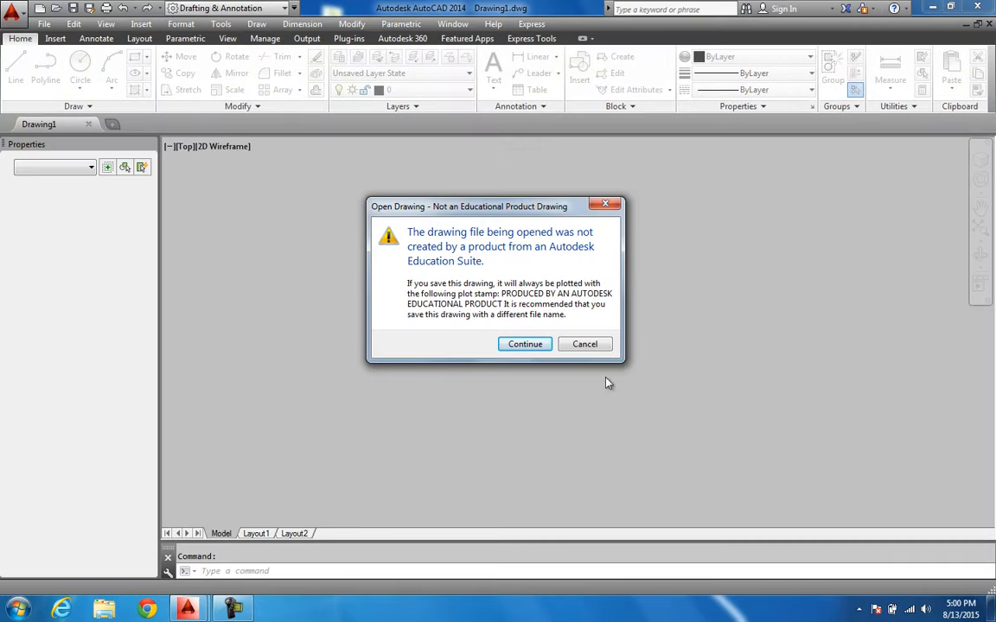
left_click(548, 344)
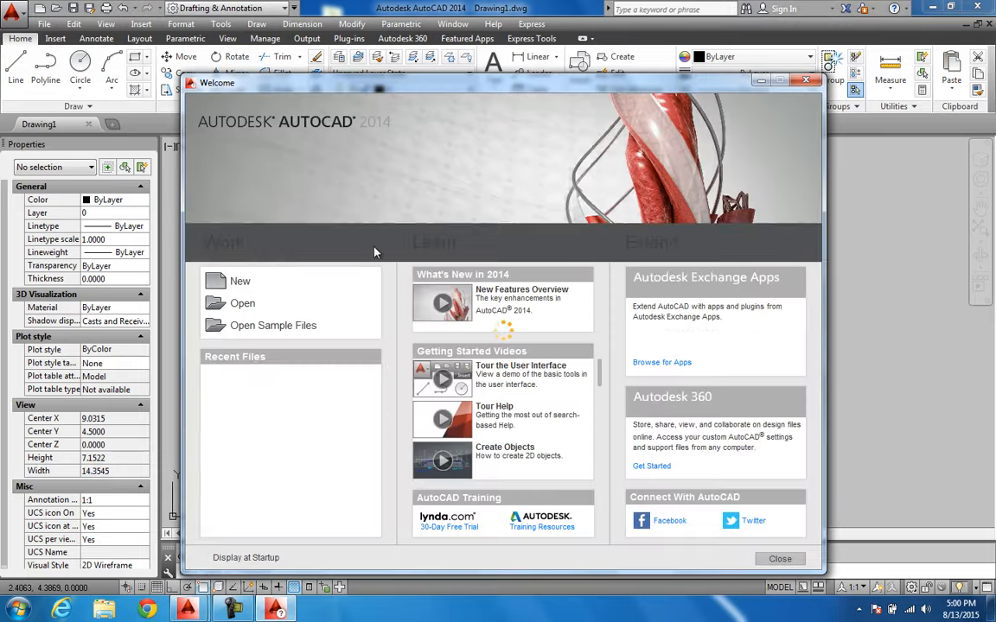
left_click(806, 81)
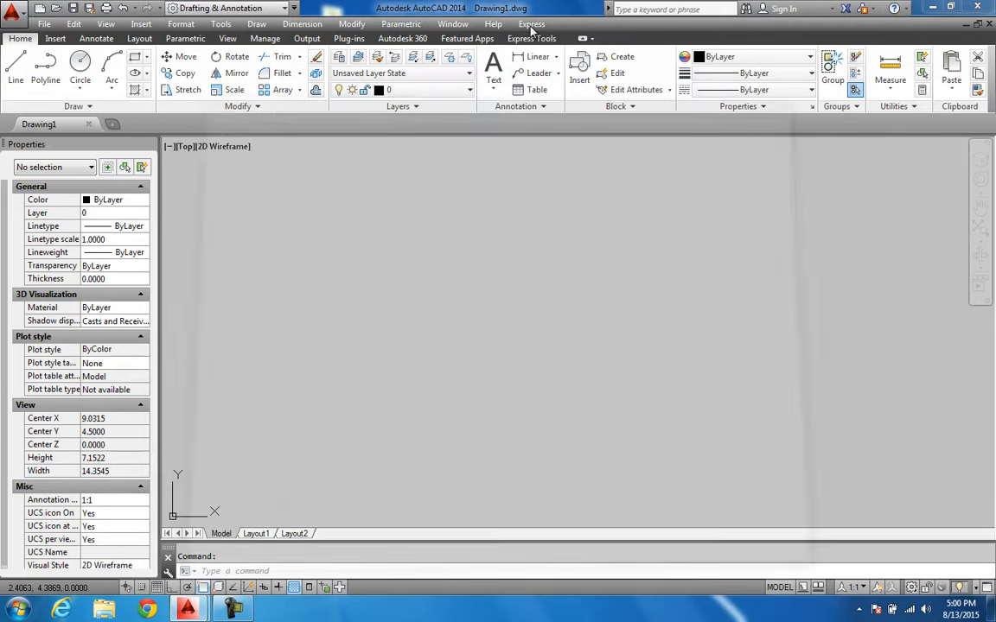
- Hide the menu bar and close the Properties palette to clear the drawing area
left_click(293, 8)
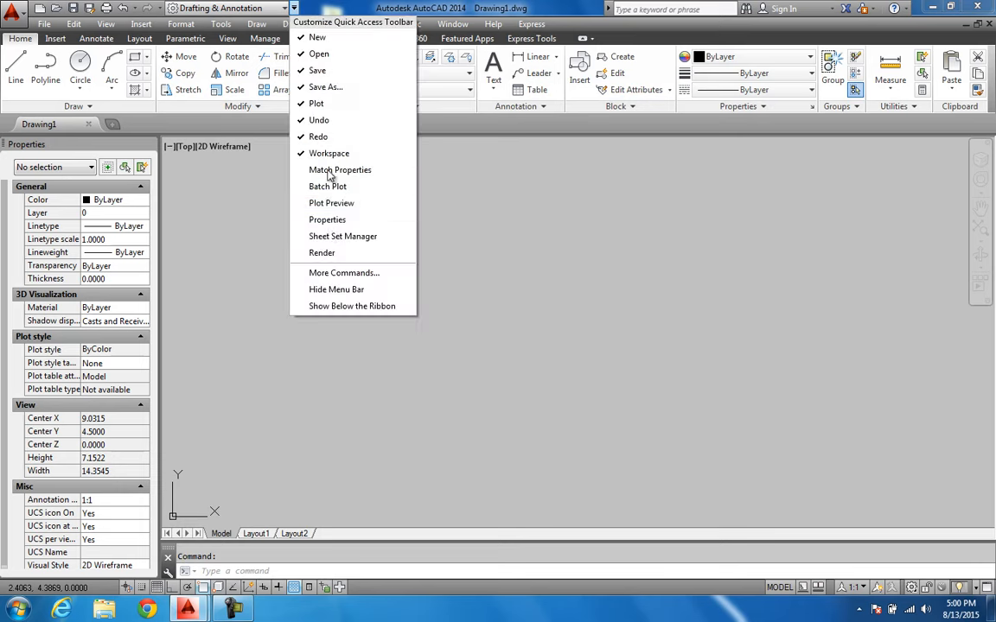
left_click(339, 289)
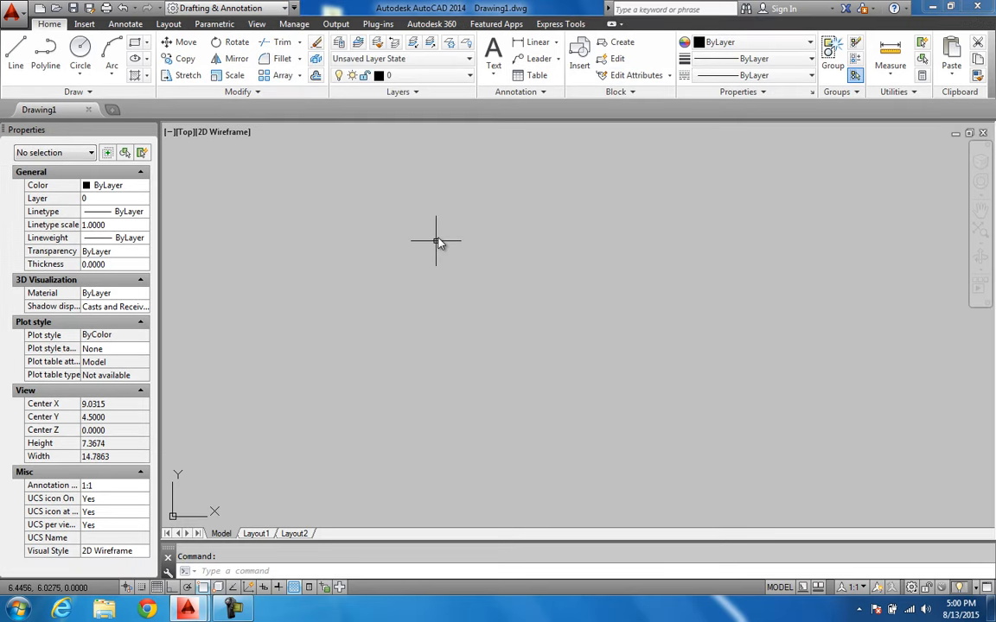
left_click(148, 132)
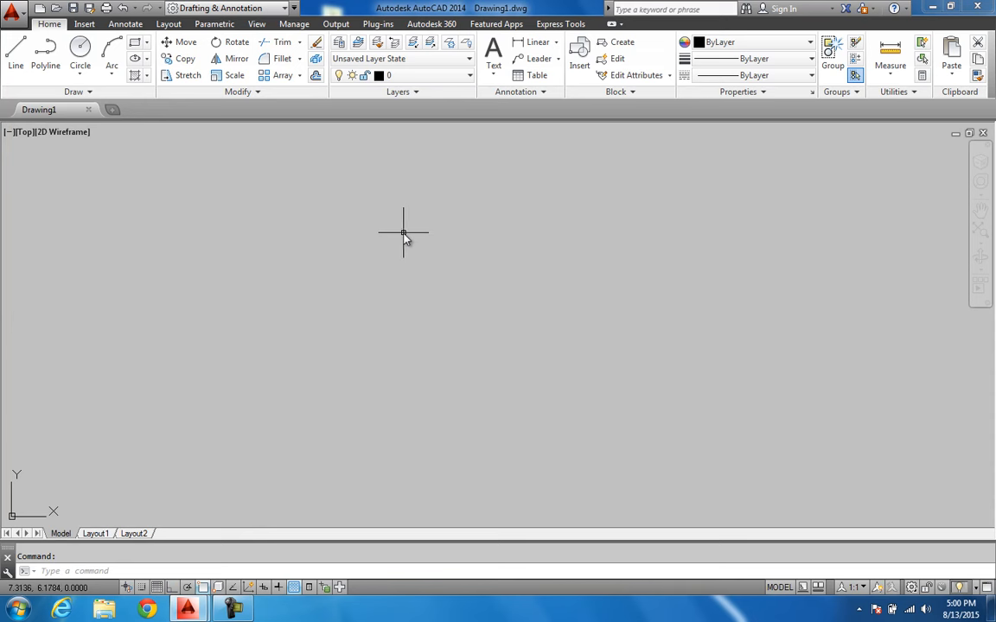
- Set the STARTUP system variable to 1
key("Escape")
left_click(134, 567)
type("start")
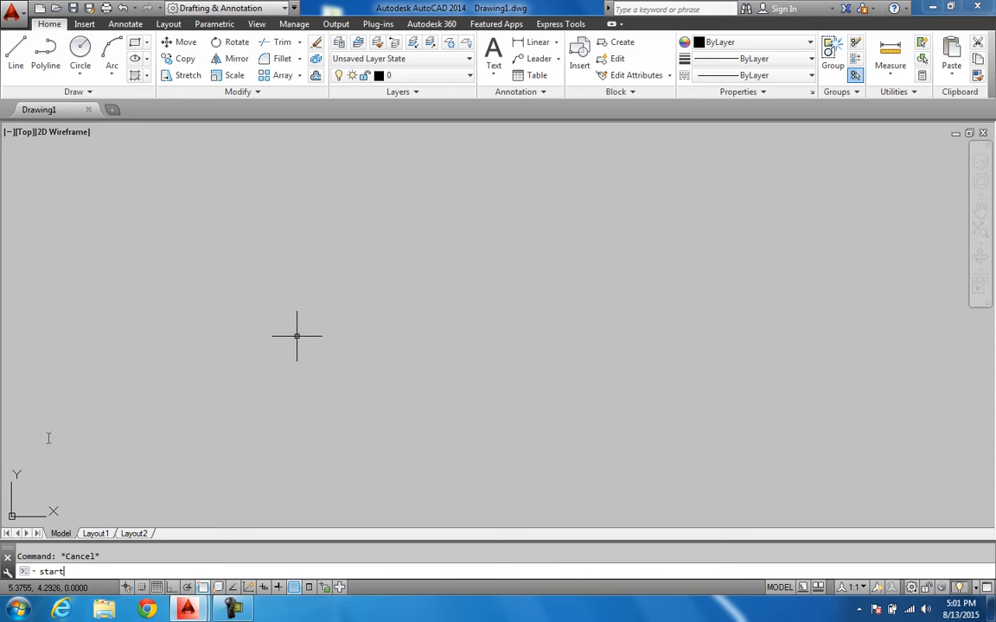
type("up")
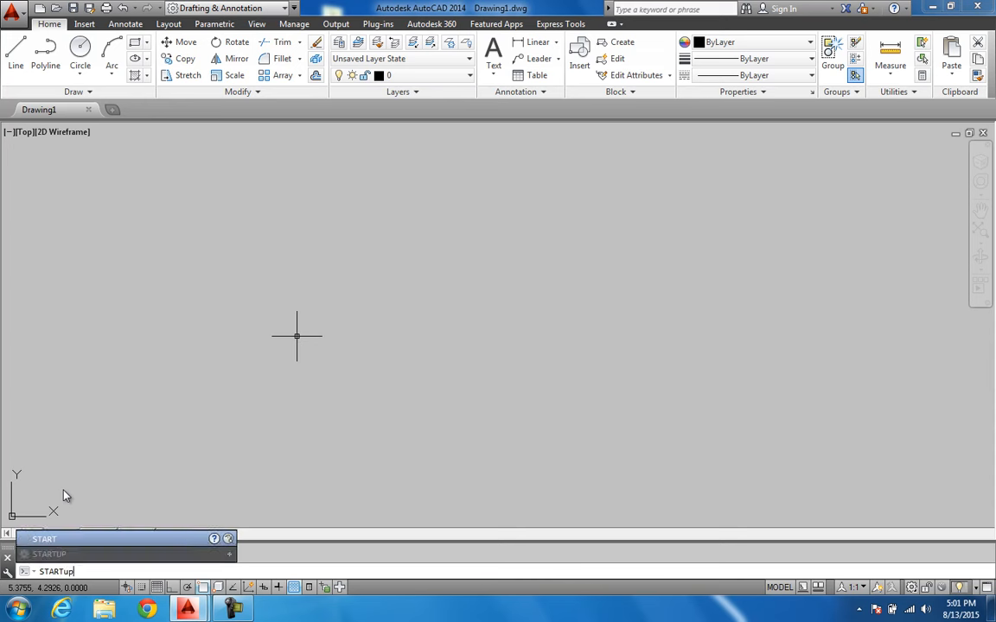
key("Return")
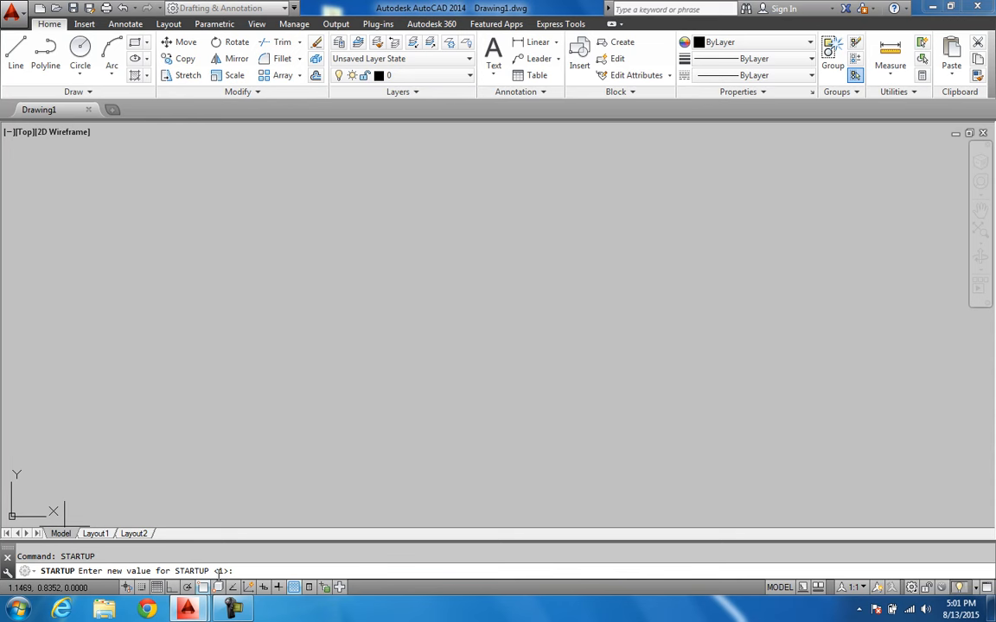
type("1")
right_click(277, 573)
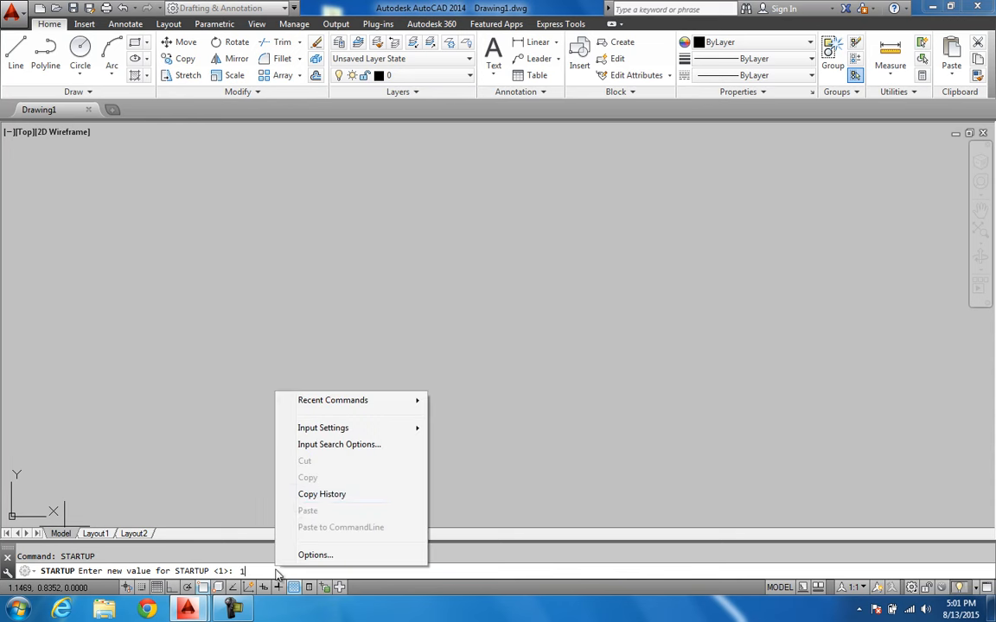
left_click(256, 494)
key("Return")
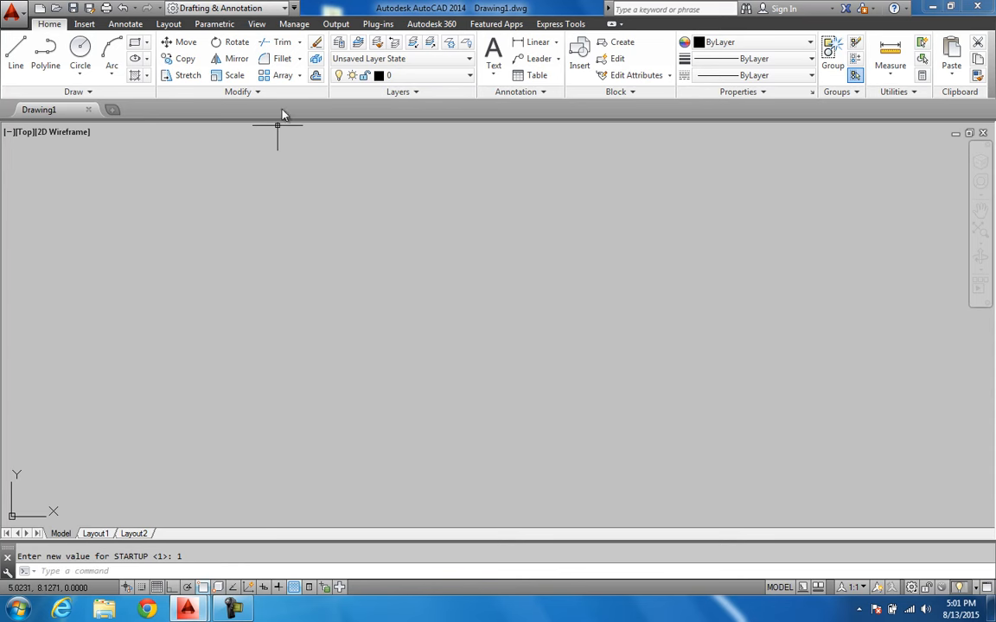
- Create a new drawing with the Advanced Setup wizard, using decimal units at 0.0000 precision
left_click(40, 8)
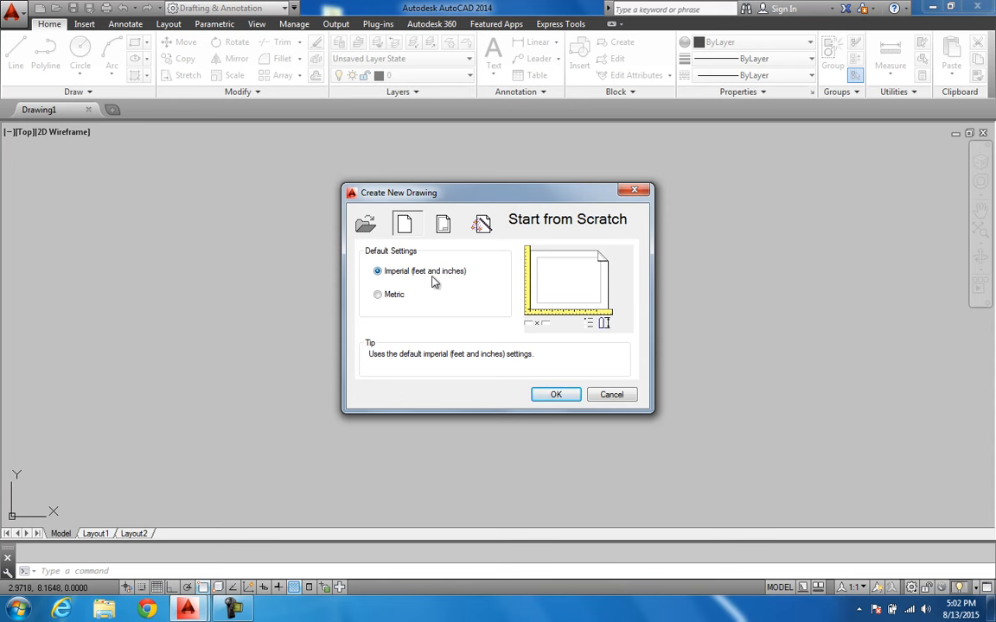
left_click(482, 226)
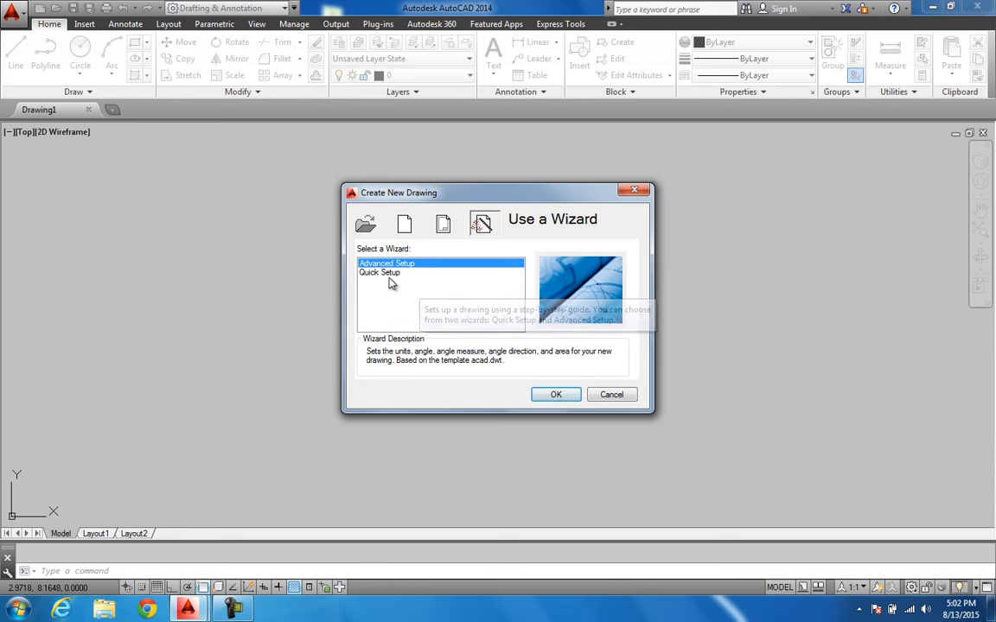
left_click(564, 397)
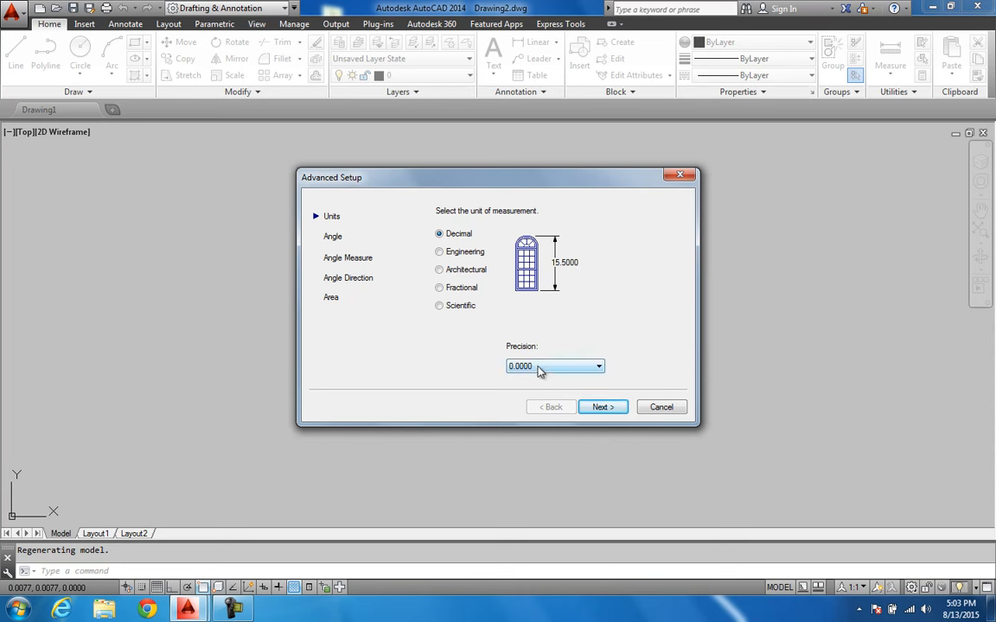
left_click(602, 407)
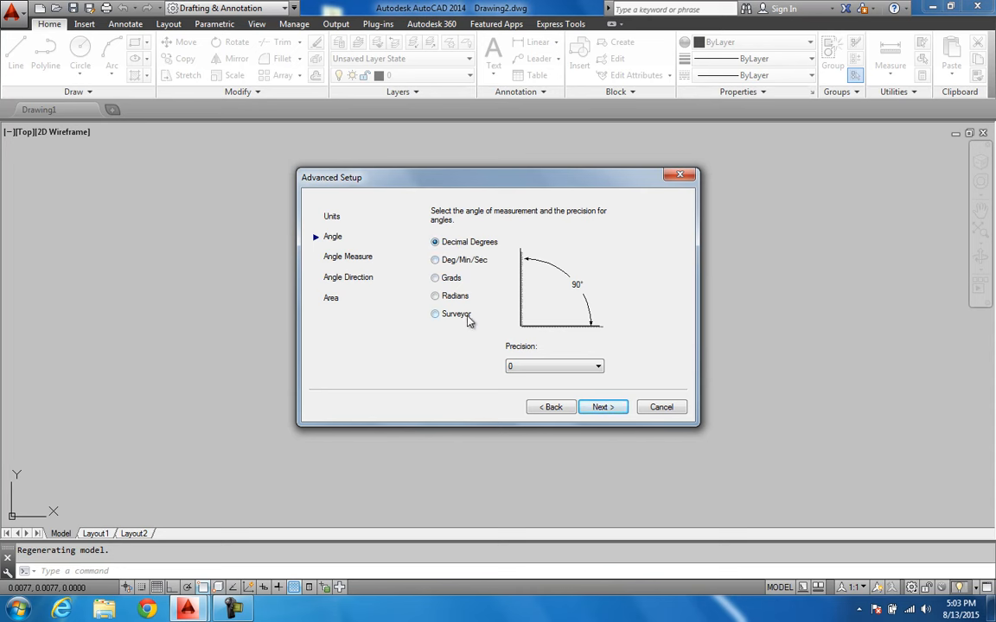
- Set the wizard's angles to decimal degrees with precision 0, measured from East
left_click(562, 366)
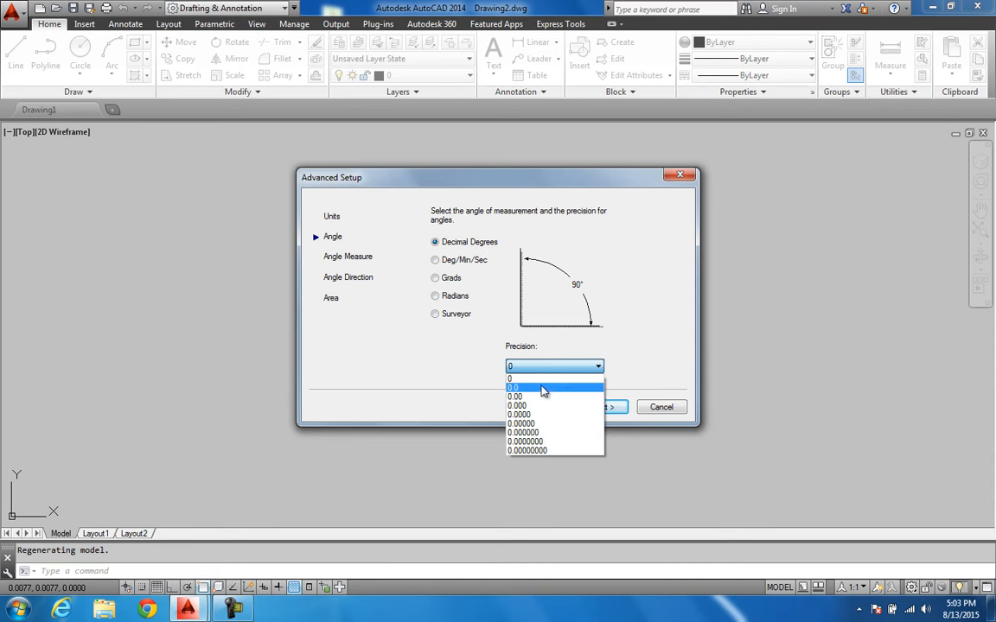
left_click(523, 379)
left_click(597, 407)
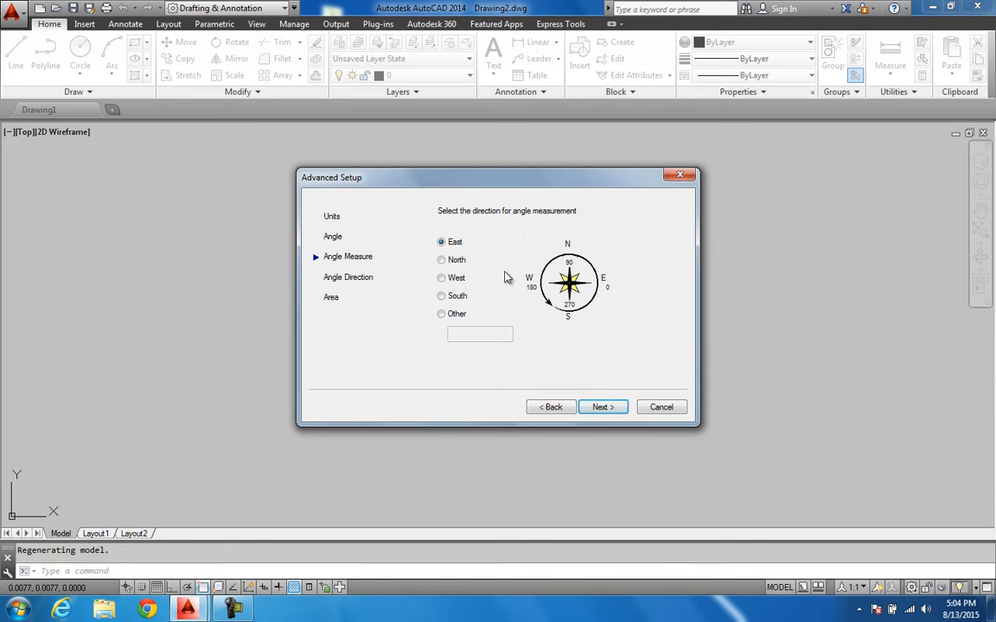
left_click(447, 260)
left_click(447, 244)
left_click(604, 407)
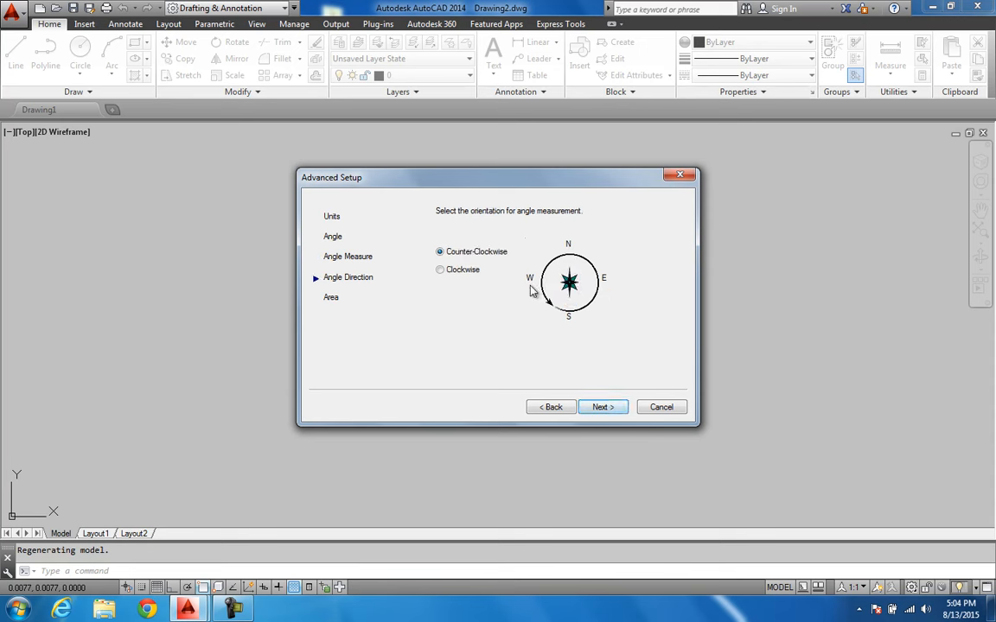
- Choose counter-clockwise angle direction and finish the wizard with a 12.0000 by 9.0000 drawing area
left_click(440, 270)
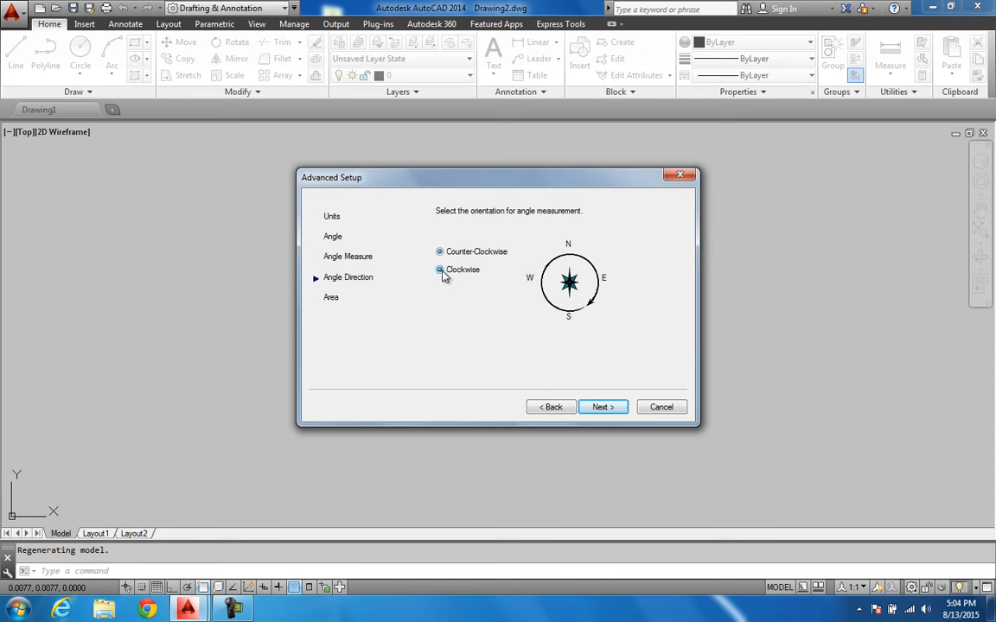
left_click(440, 251)
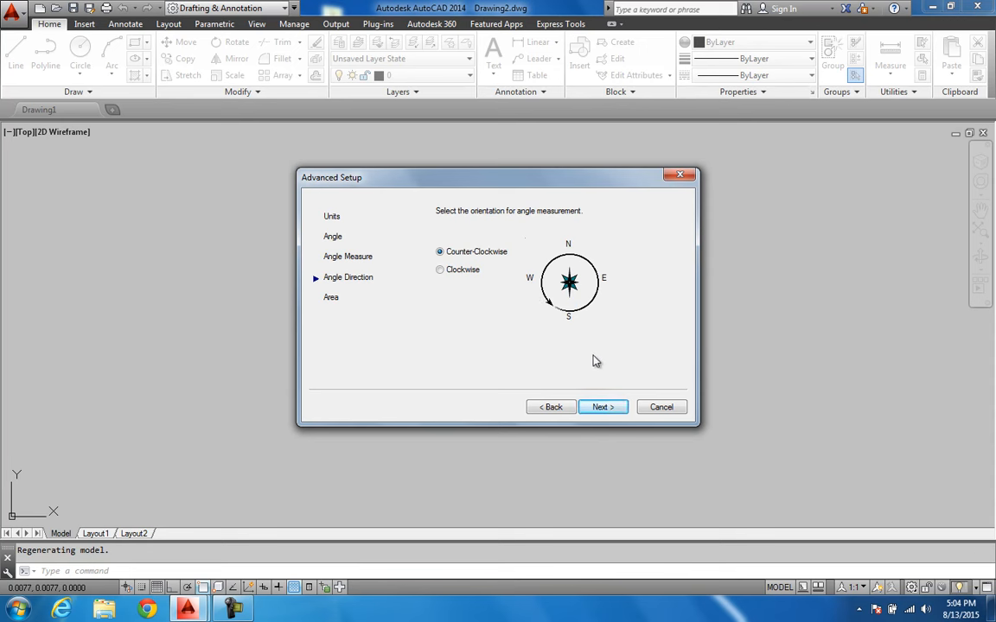
left_click(602, 406)
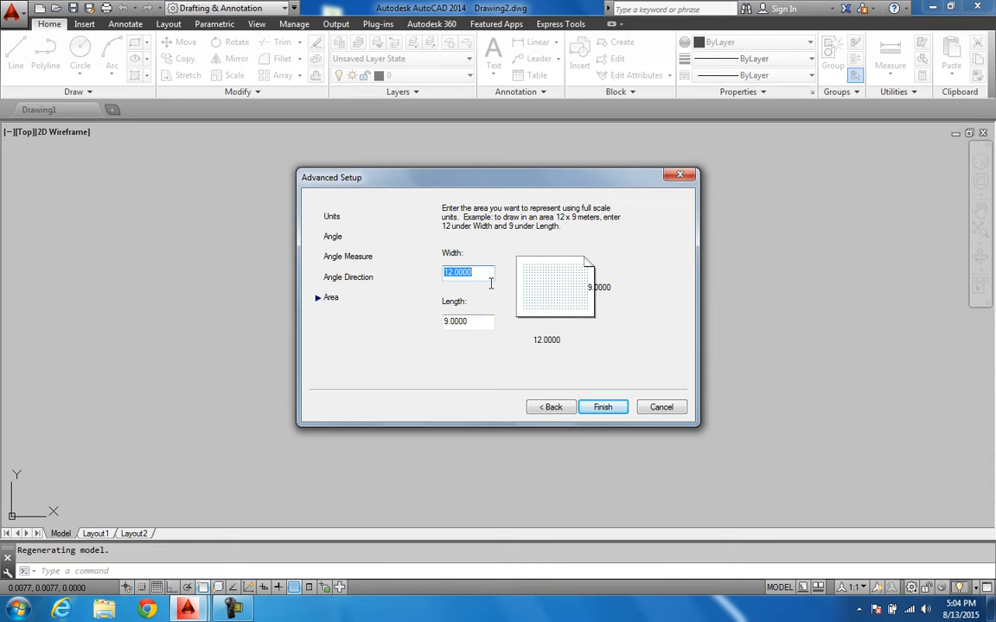
left_click(601, 407)
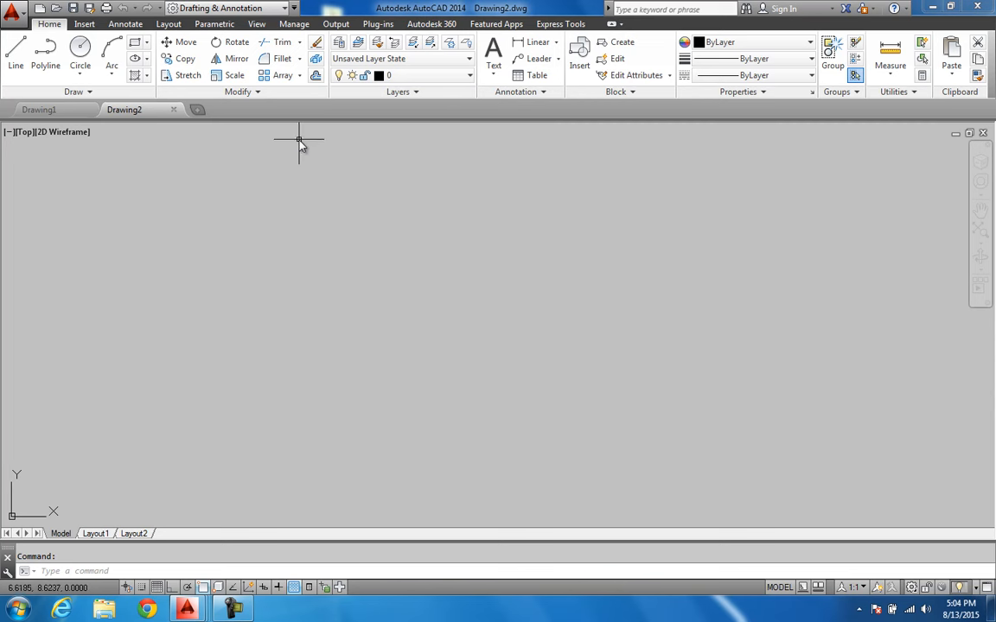
- Show the menu bar and set the drawing units to decimal length at 0.00 precision, also choosing a precision for decimal-degree angles
left_click(294, 7)
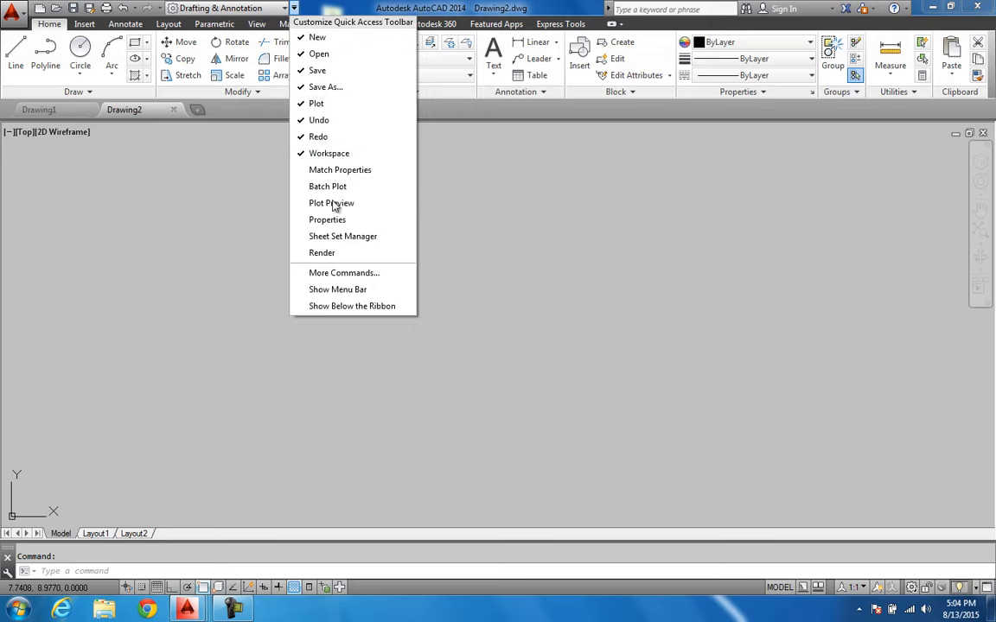
left_click(341, 289)
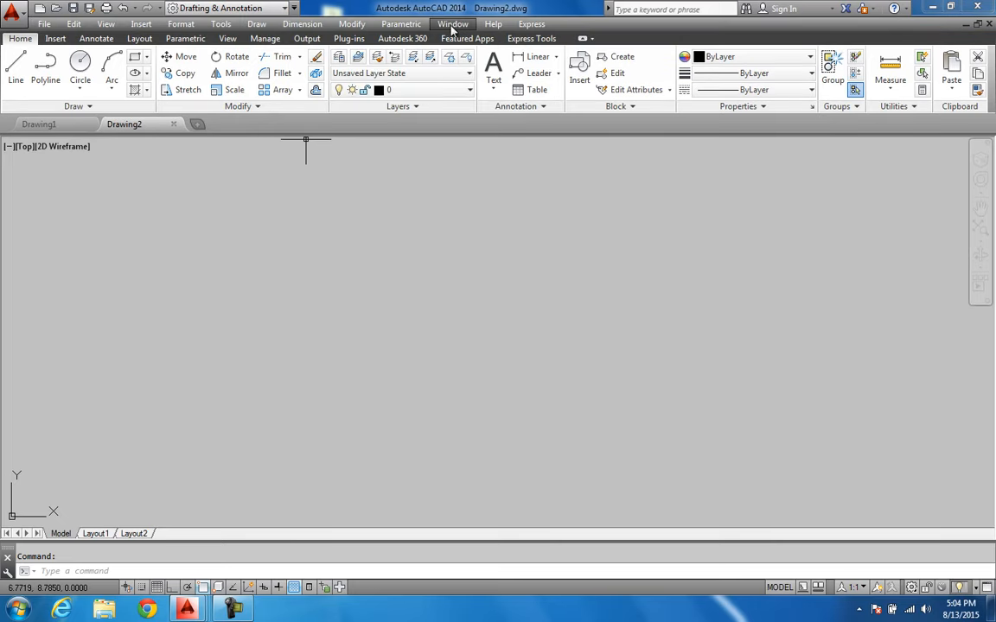
left_click(182, 25)
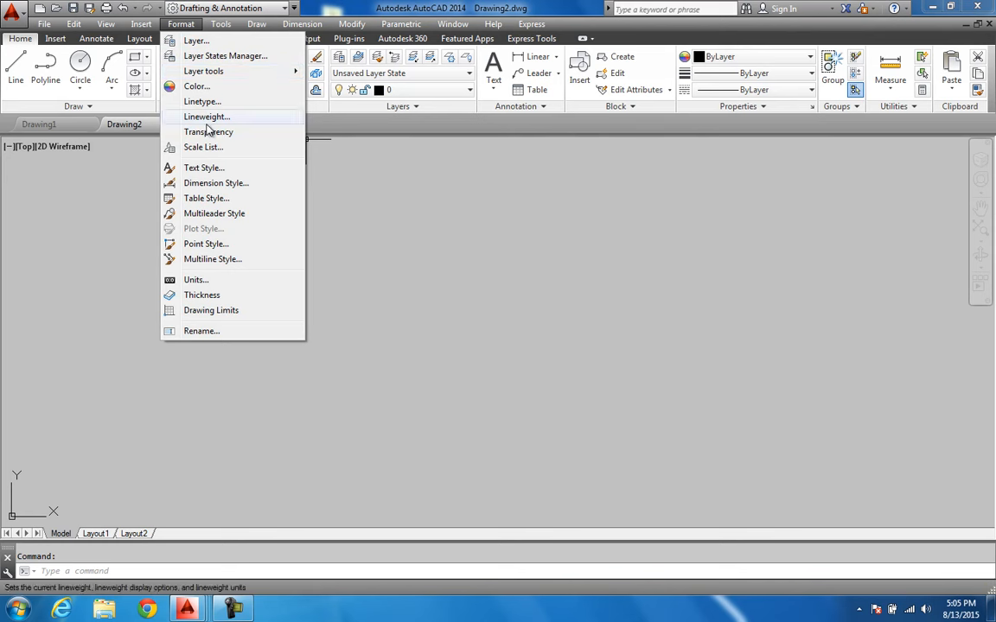
left_click(196, 282)
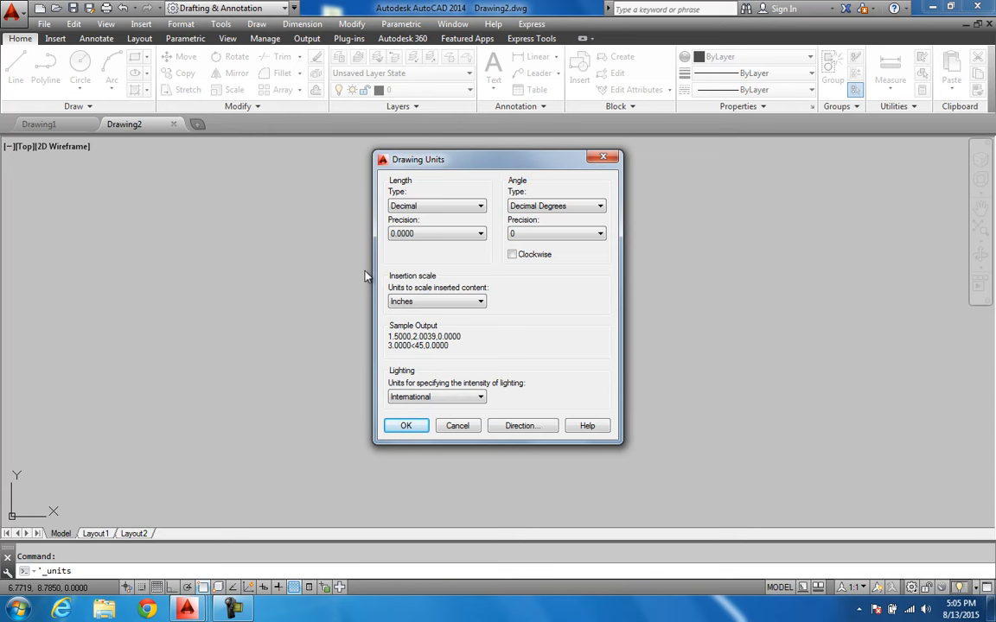
left_click(435, 207)
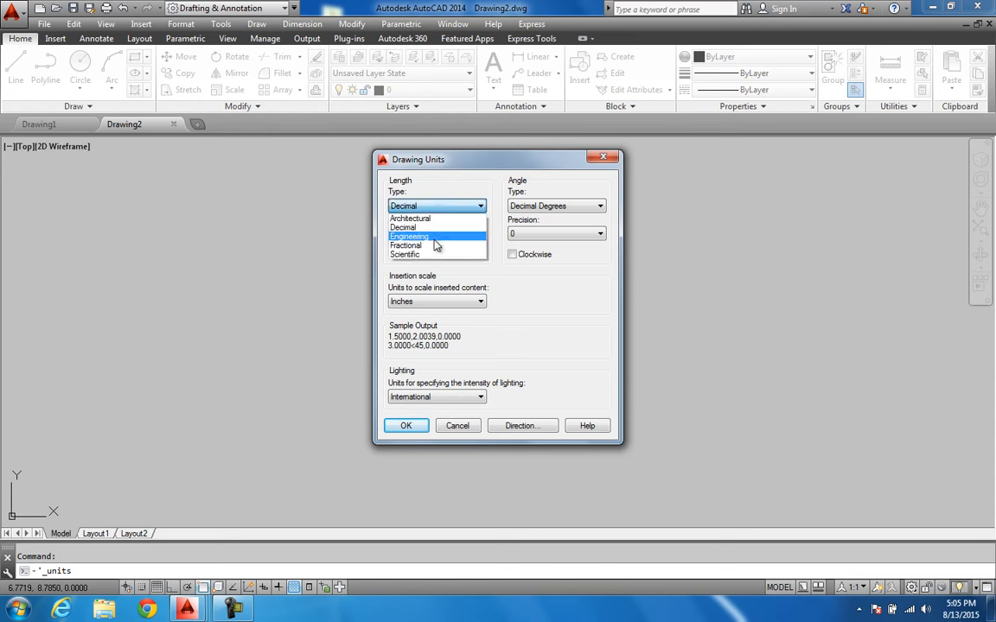
left_click(435, 228)
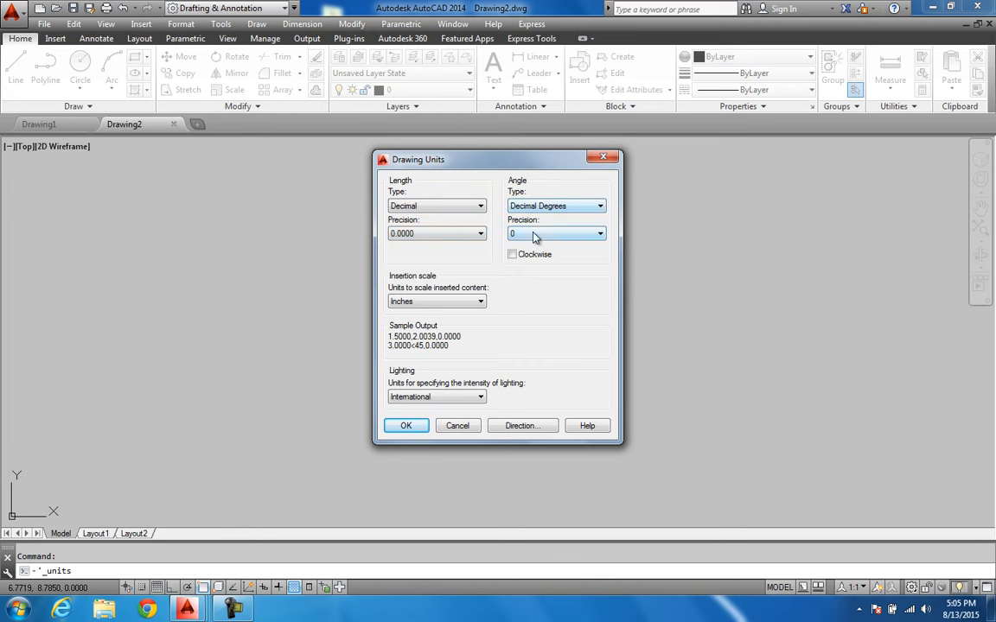
left_click(480, 233)
left_click(453, 265)
left_click(510, 235)
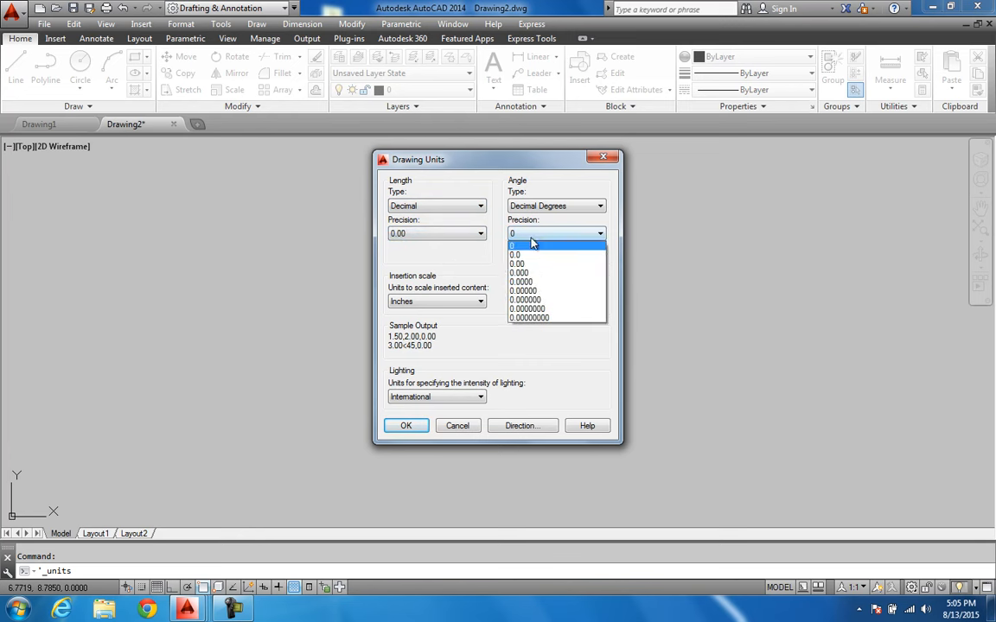
left_click(522, 290)
left_click(408, 425)
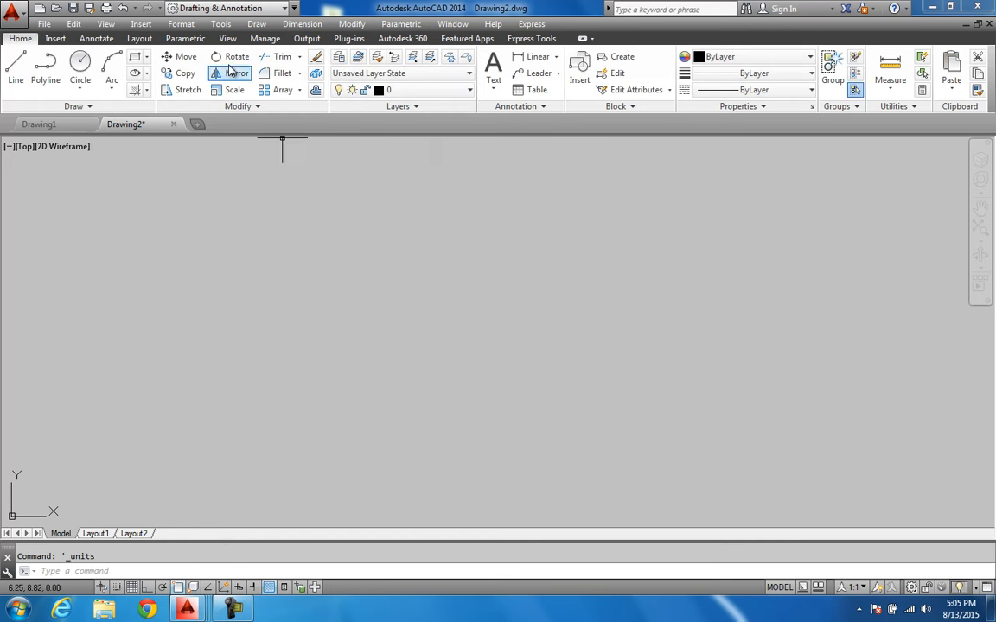
- Set the drawing limits from lower left corner 0.00,0.00 to upper right corner 12.00,9.00
left_click(181, 23)
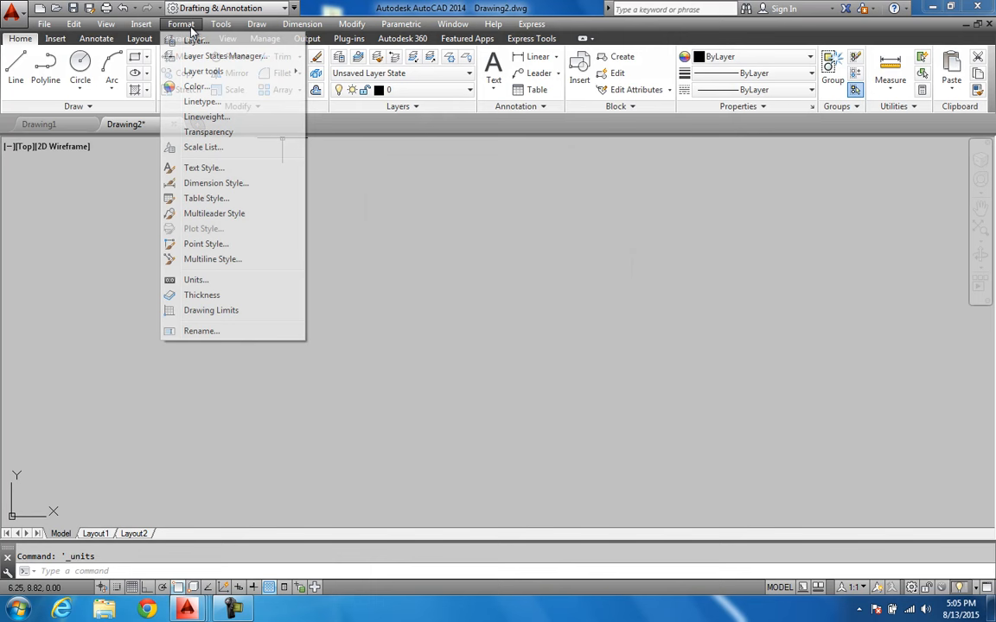
left_click(217, 313)
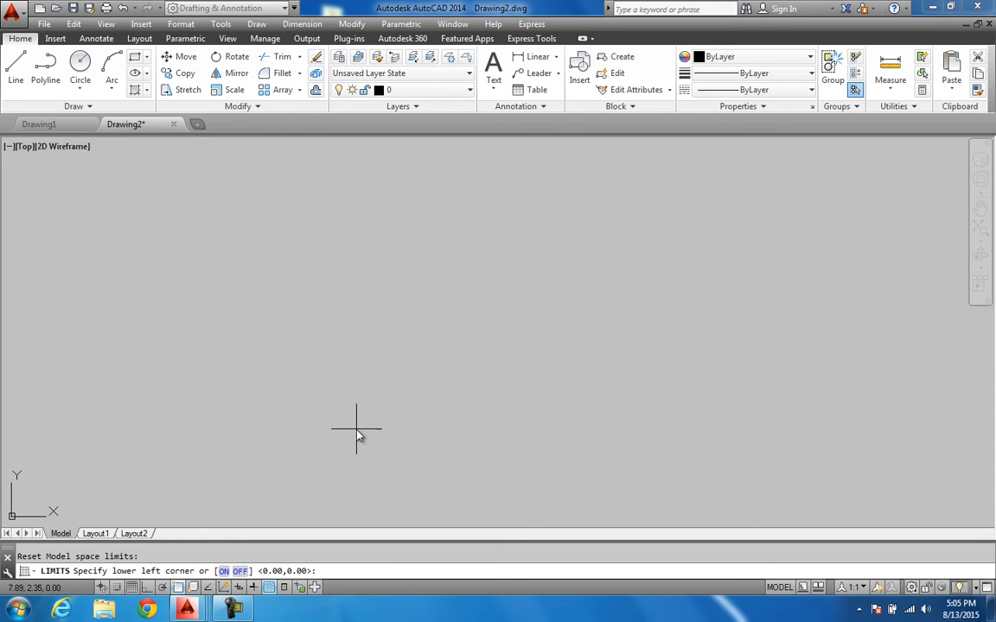
key("Return")
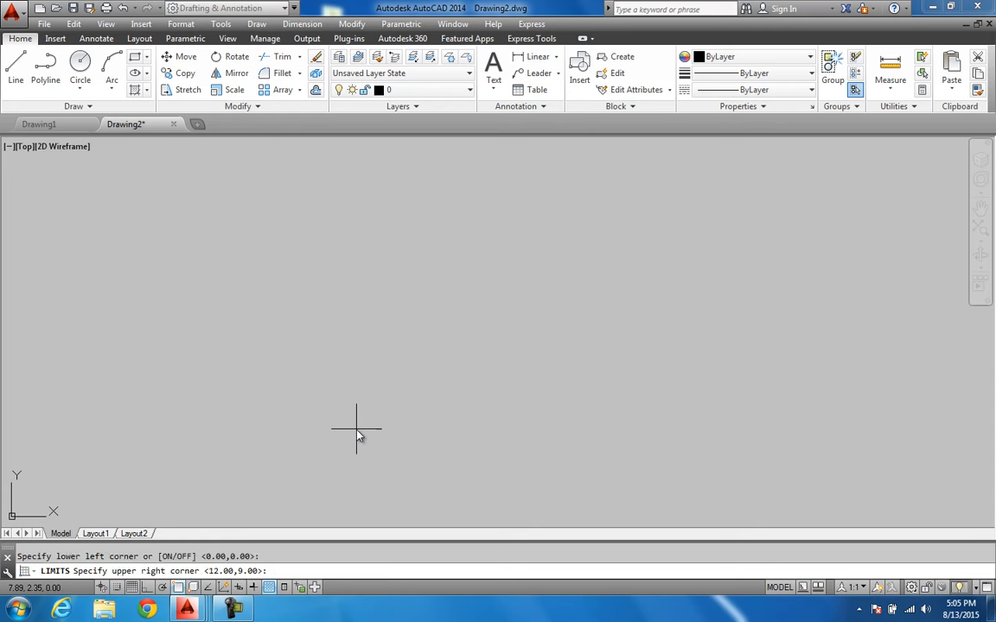
key("Return")
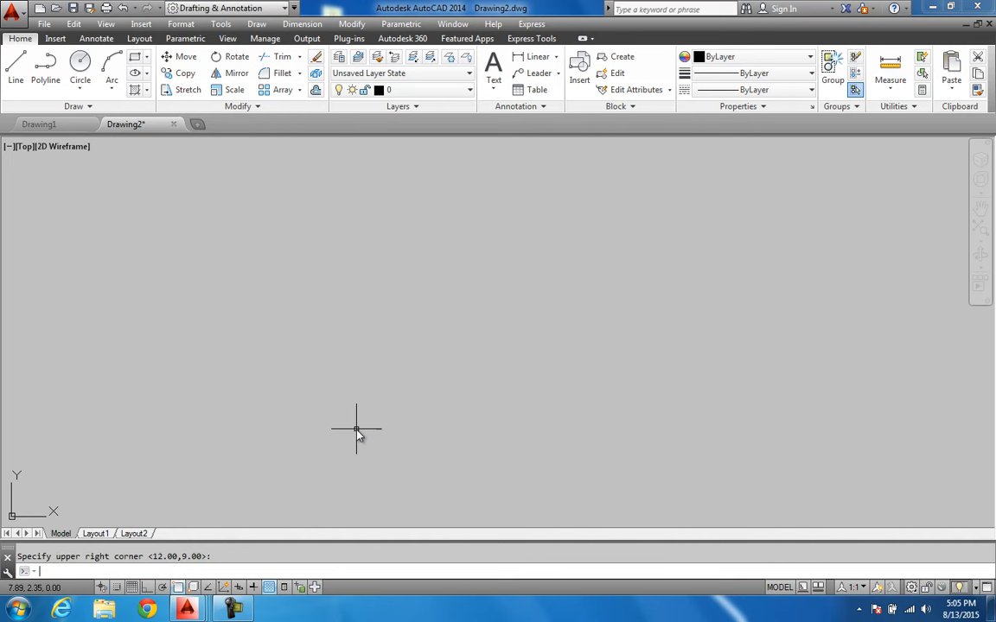
- Save the current drawing to the Desktop with the file name Mechanical Setup
left_click(43, 24)
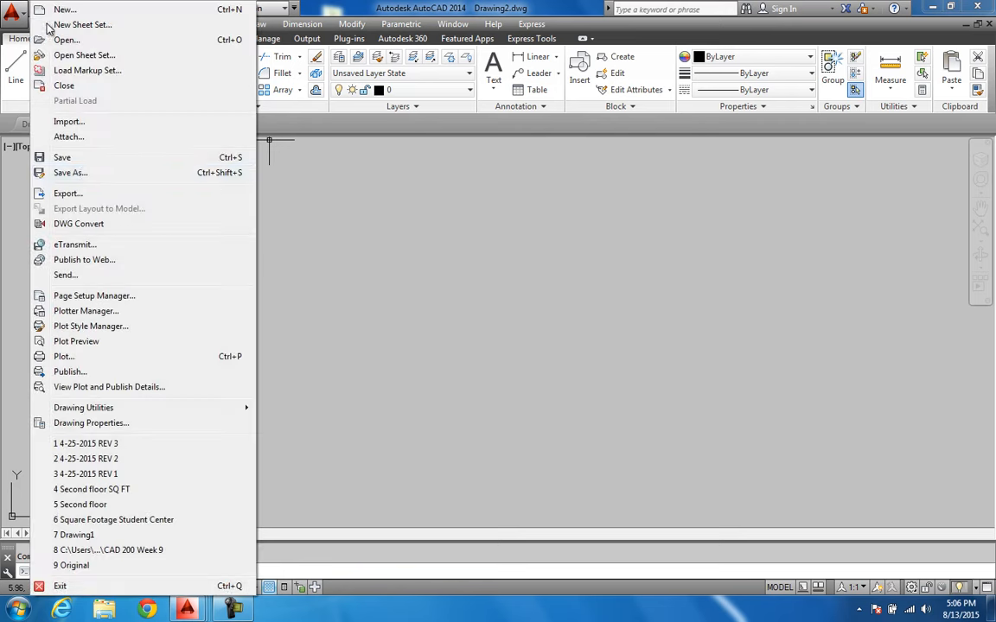
left_click(81, 159)
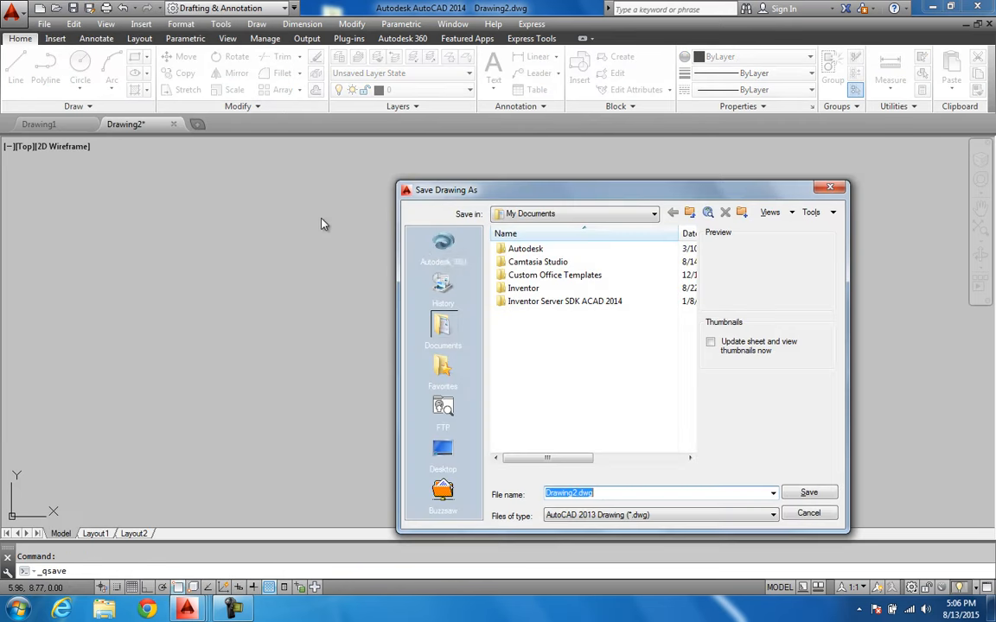
left_click(570, 213)
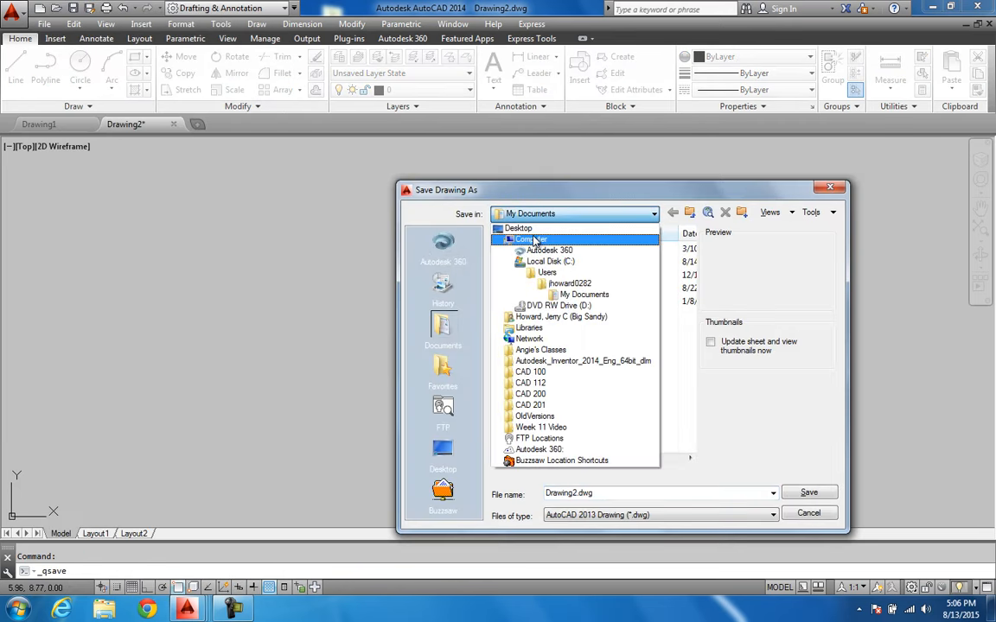
left_click(527, 228)
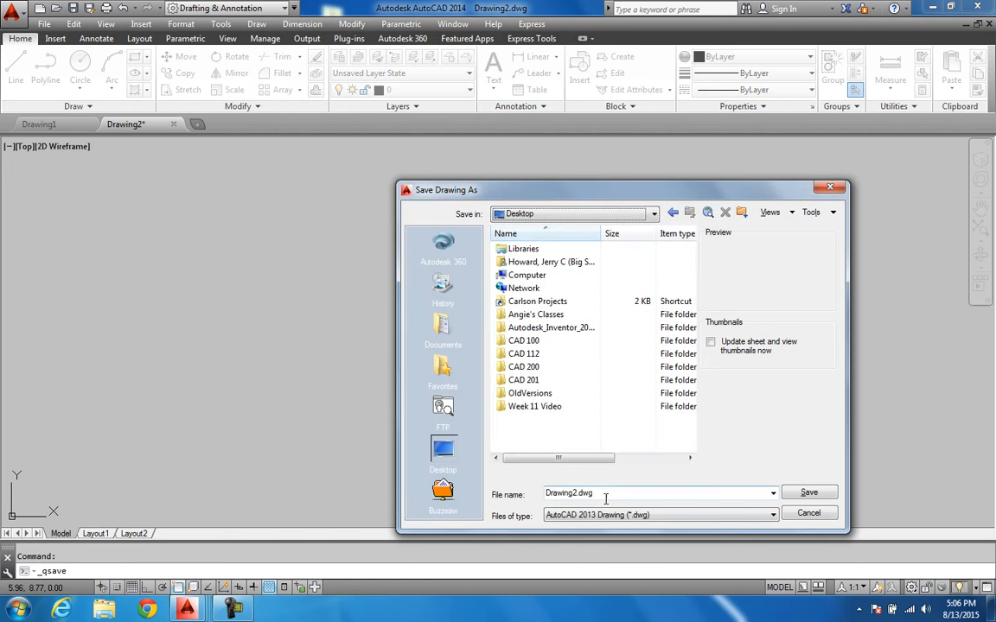
type("Mechan")
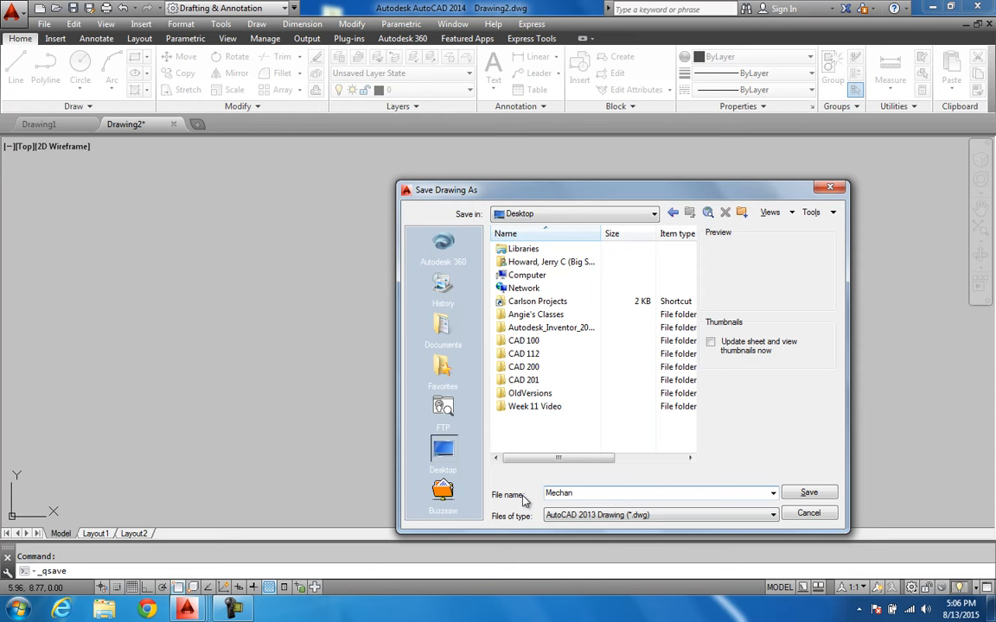
key("BackSpace")
key("BackSpace")
key("BackSpace")
type("an")
key("BackSpace")
key("BackSpace")
key("BackSpace")
key("BackSpace")
type("echanical Setup")
left_click(807, 493)
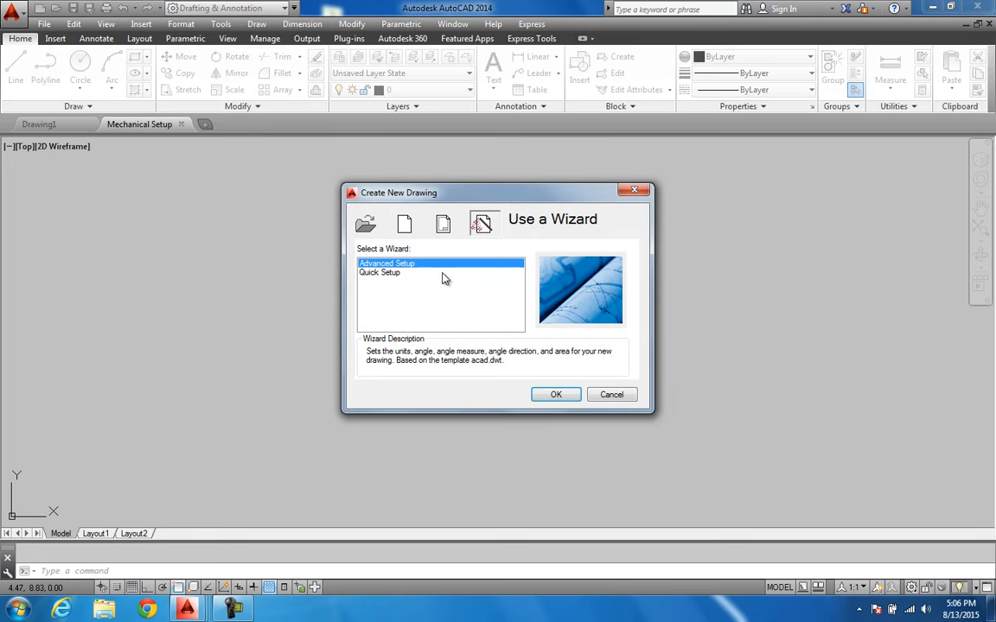
- Create another drawing with the Advanced Setup wizard and choose Engineering units at 0'-0.0000" precision
left_click(554, 396)
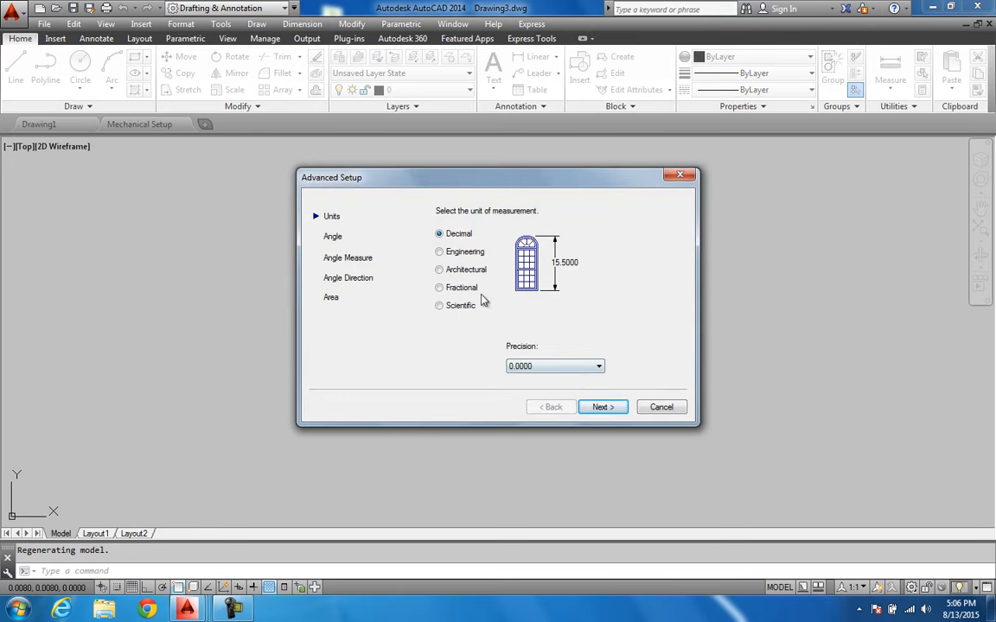
left_click(439, 252)
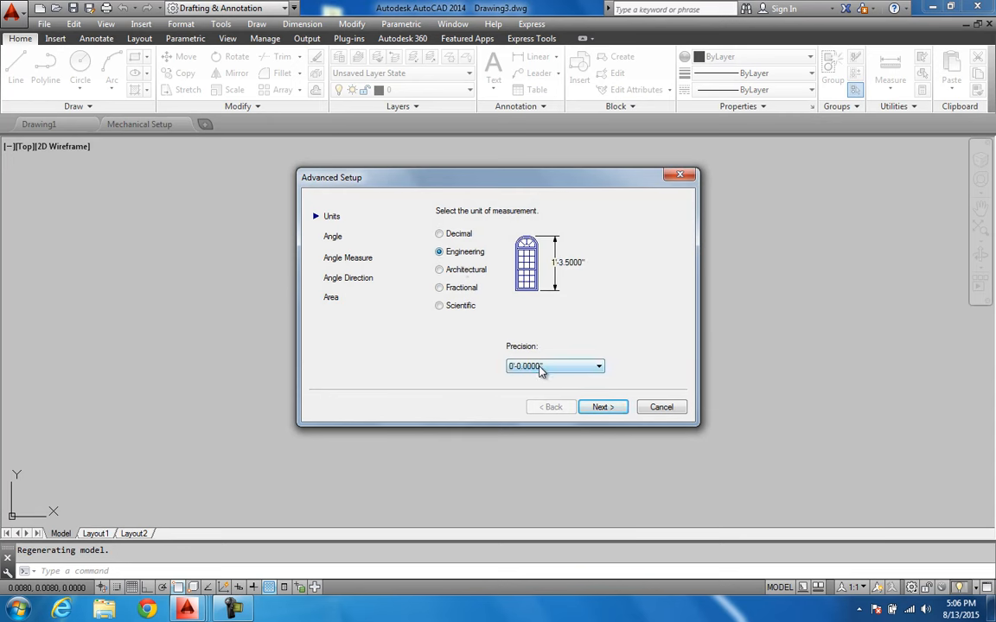
left_click(603, 407)
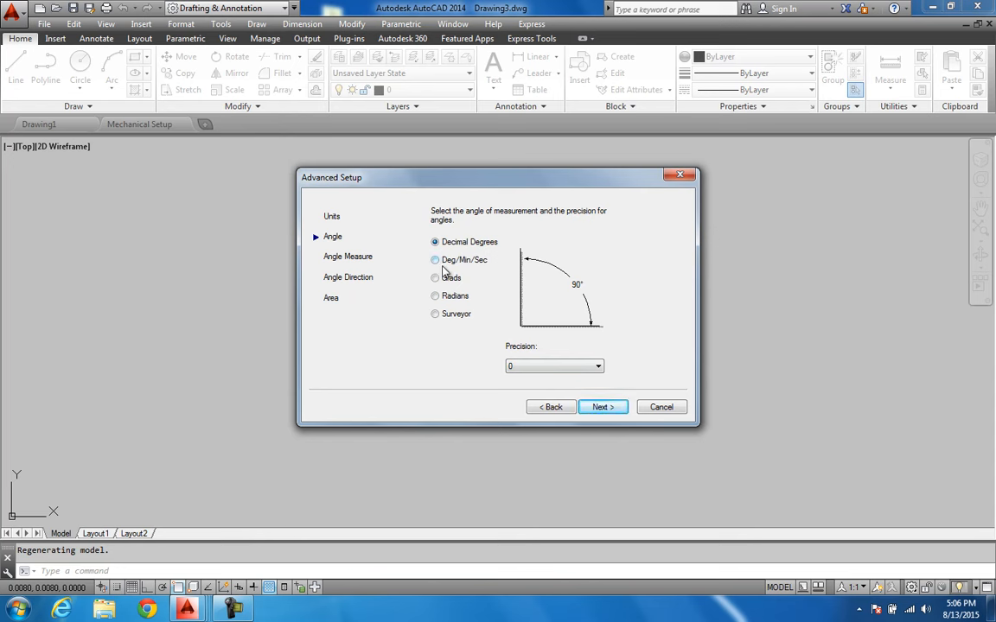
- Set the wizard's angles to Surveyor with precision N0d00'00"E, measured from East with the default direction
left_click(435, 314)
left_click(529, 366)
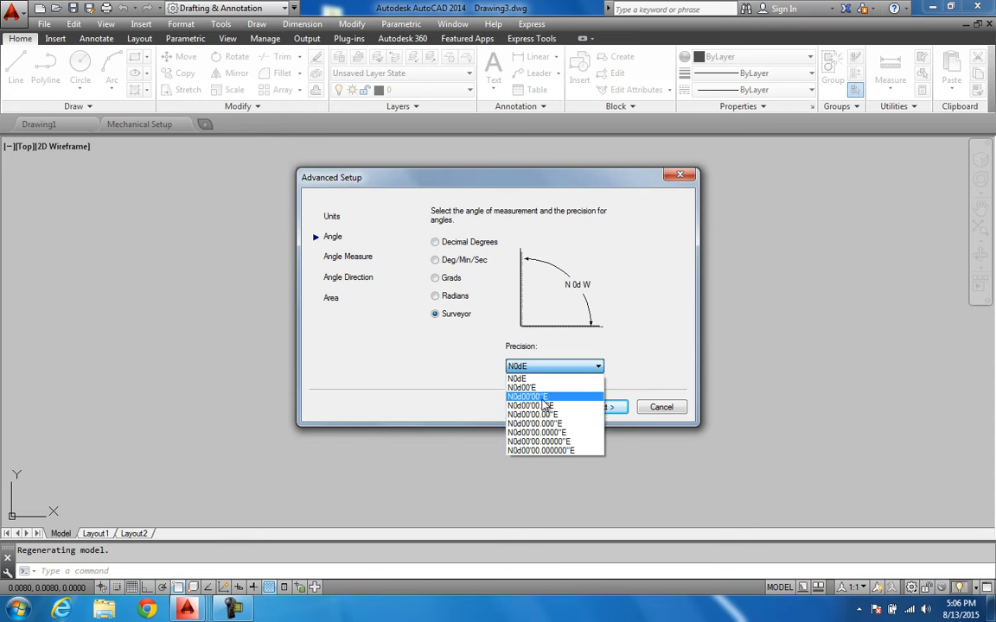
left_click(542, 397)
left_click(602, 408)
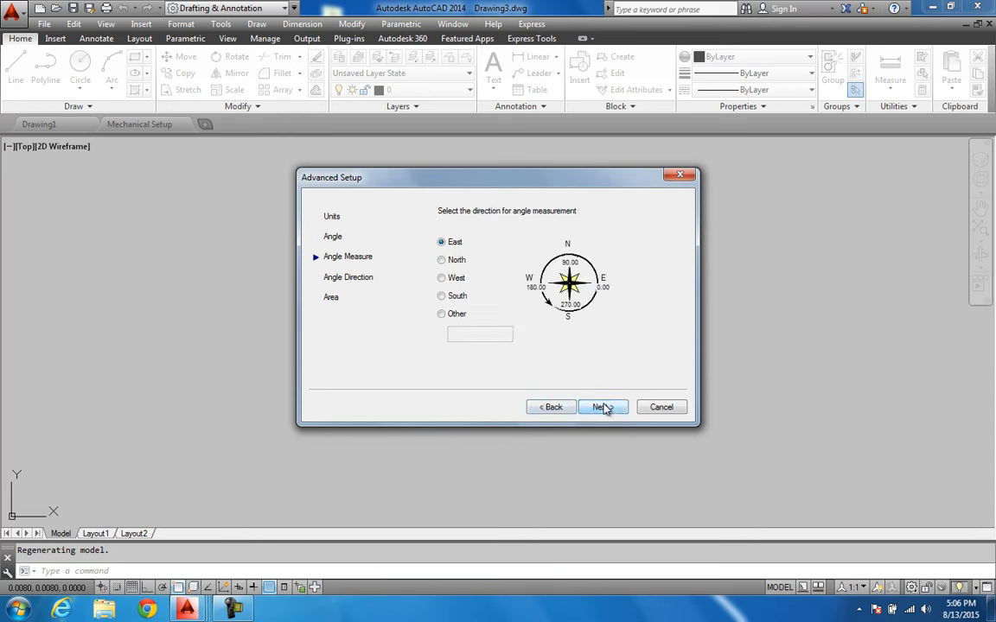
left_click(600, 409)
left_click(600, 408)
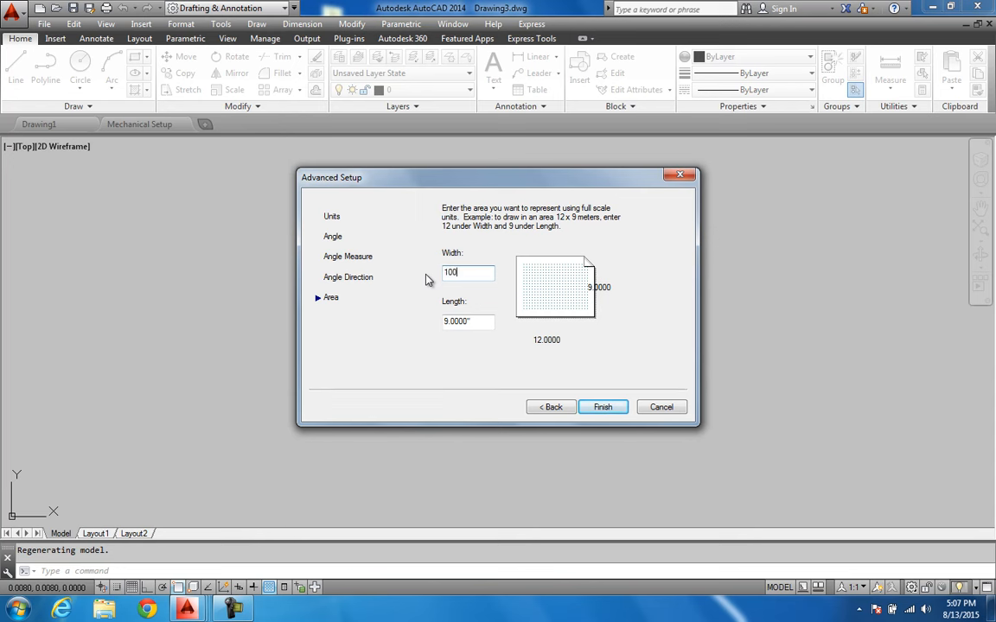
- Set the drawing area to 100' wide by 100' long and finish the wizard
type("'")
key("Tab")
type("100'")
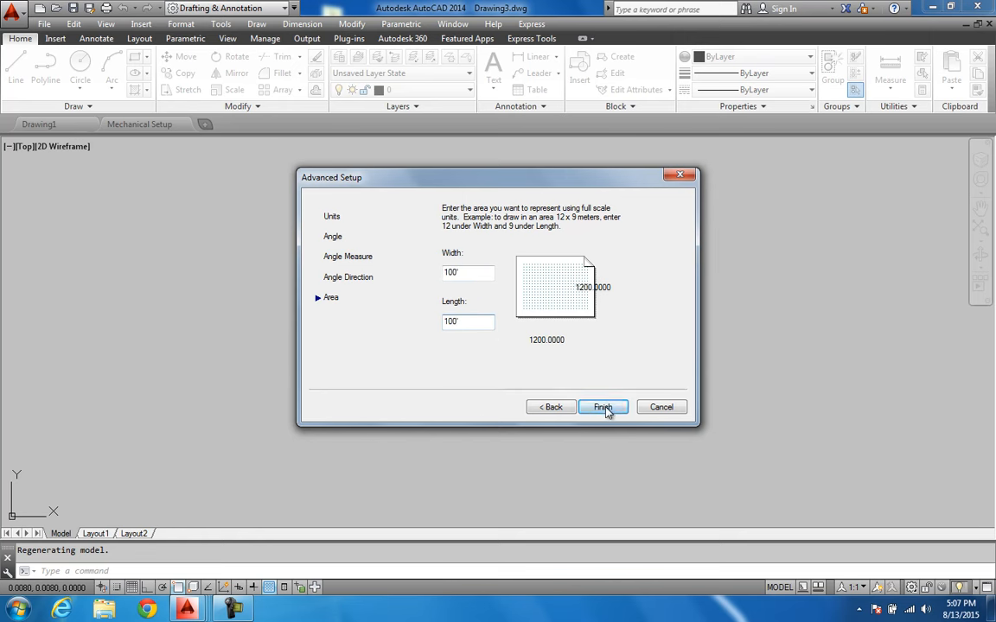
left_click(602, 407)
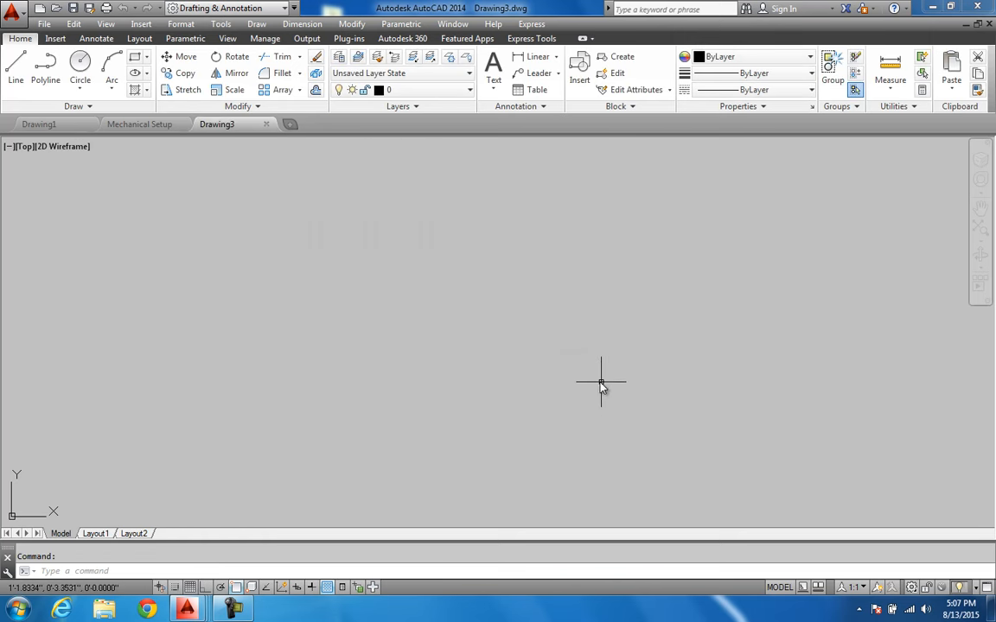
- Save the new engineering drawing to the Desktop as Civil Engineering Setup
left_click(74, 8)
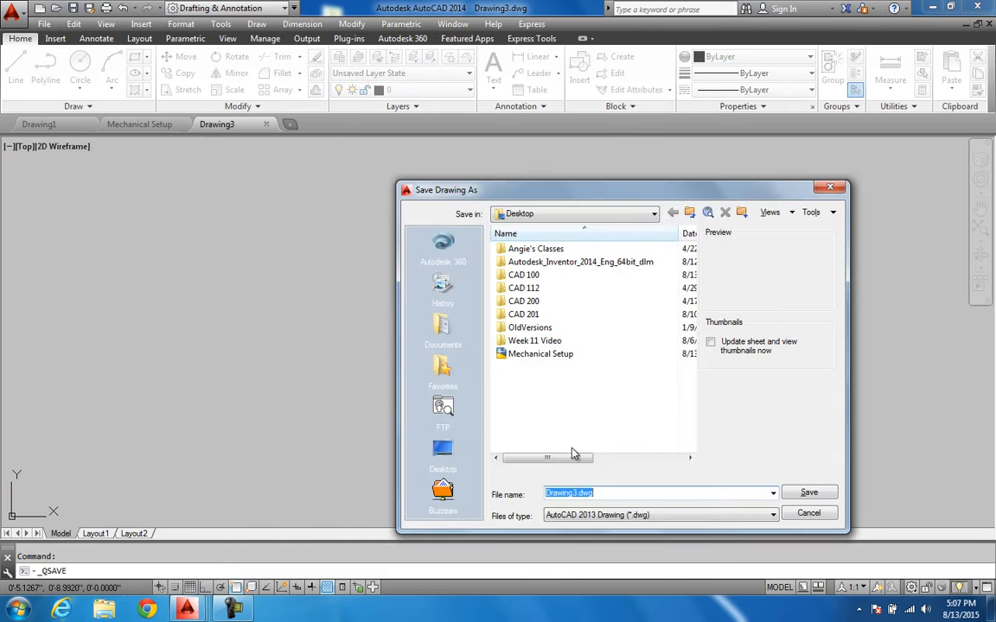
left_click(704, 617)
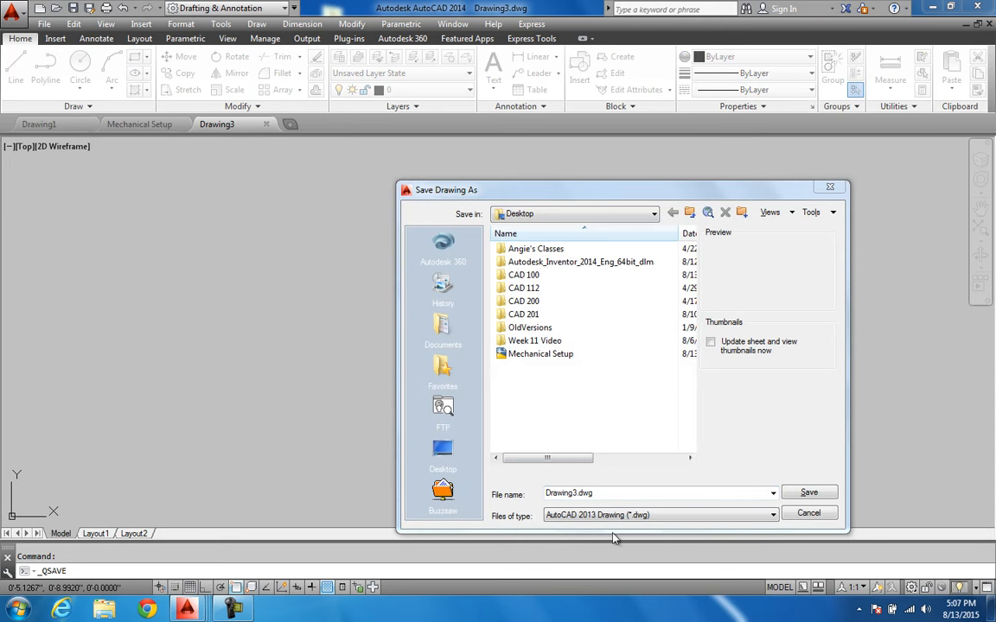
left_click(536, 502)
type("C")
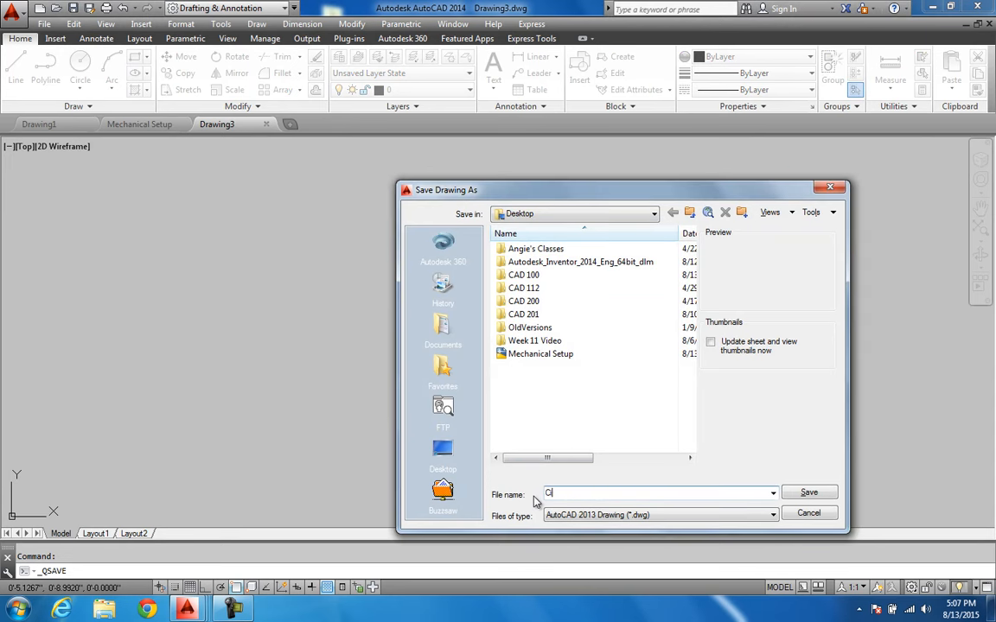
type("ivil Engineering Setup")
left_click(808, 492)
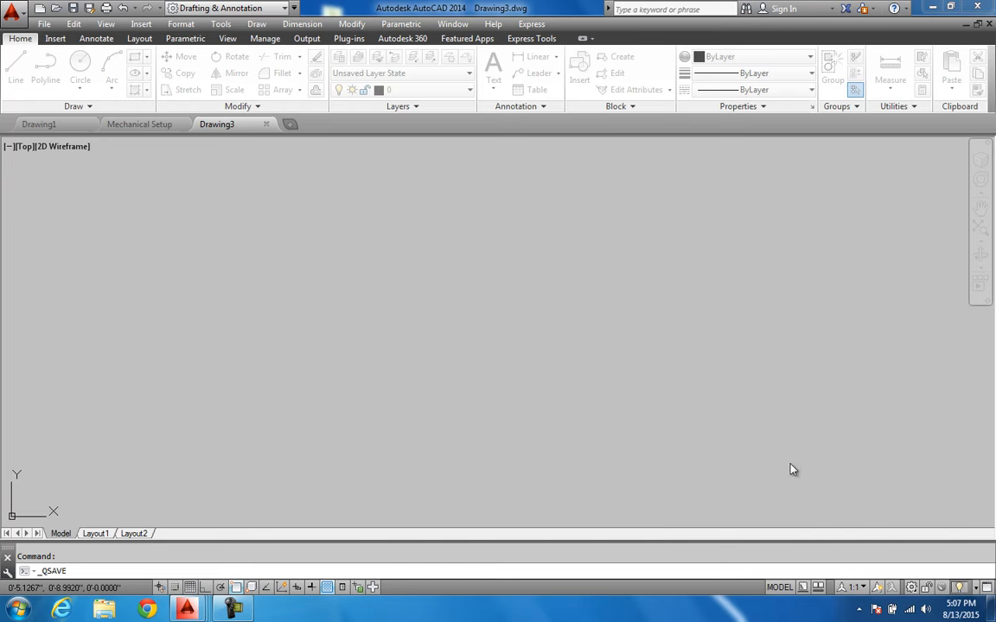
- Review the length and angle settings in the Civil Engineering Setup drawing's units
left_click(181, 23)
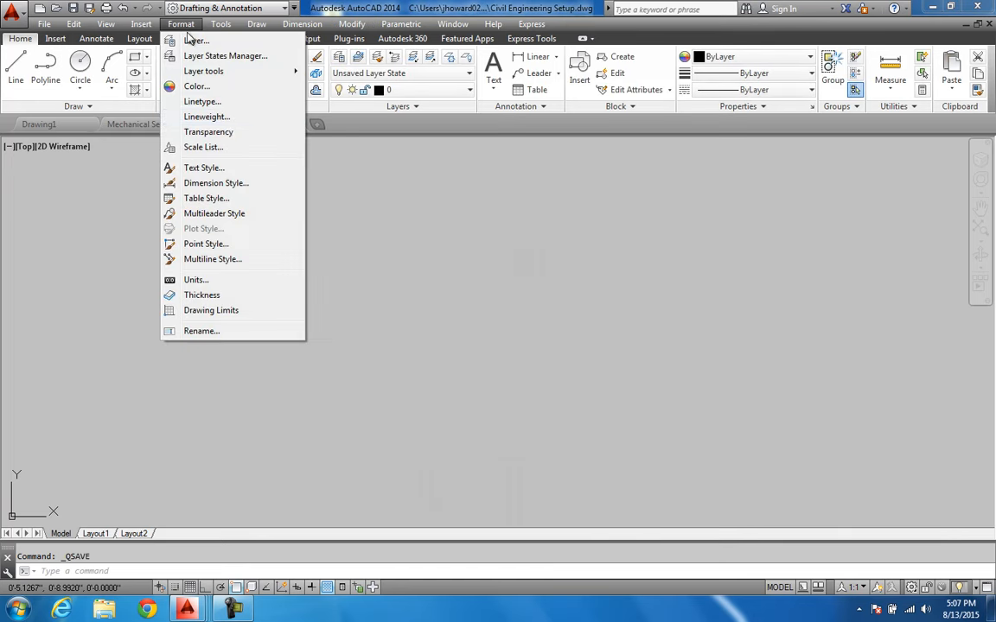
left_click(210, 280)
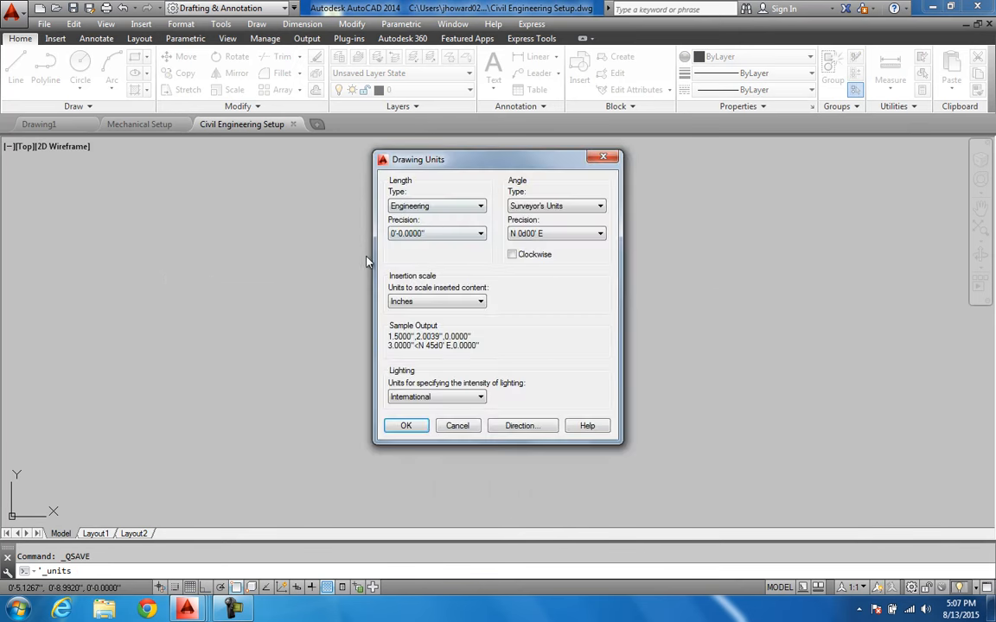
left_click(407, 427)
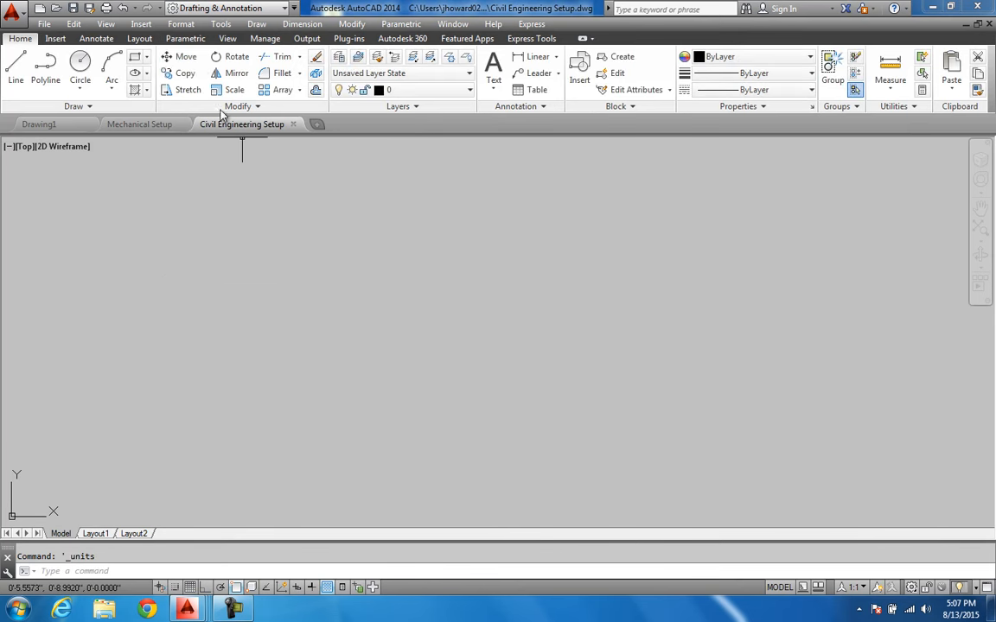
- Set the drawing limits from lower left corner 0'-0.0000",0'-0.0000" to upper right corner 100'-0.0000",100'-0.0000"
left_click(183, 26)
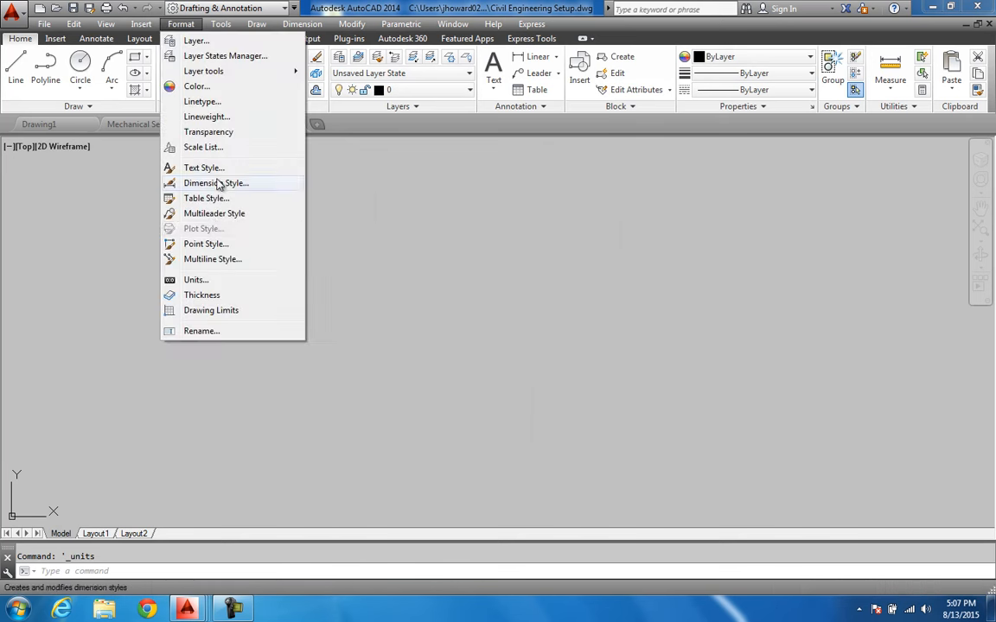
left_click(205, 309)
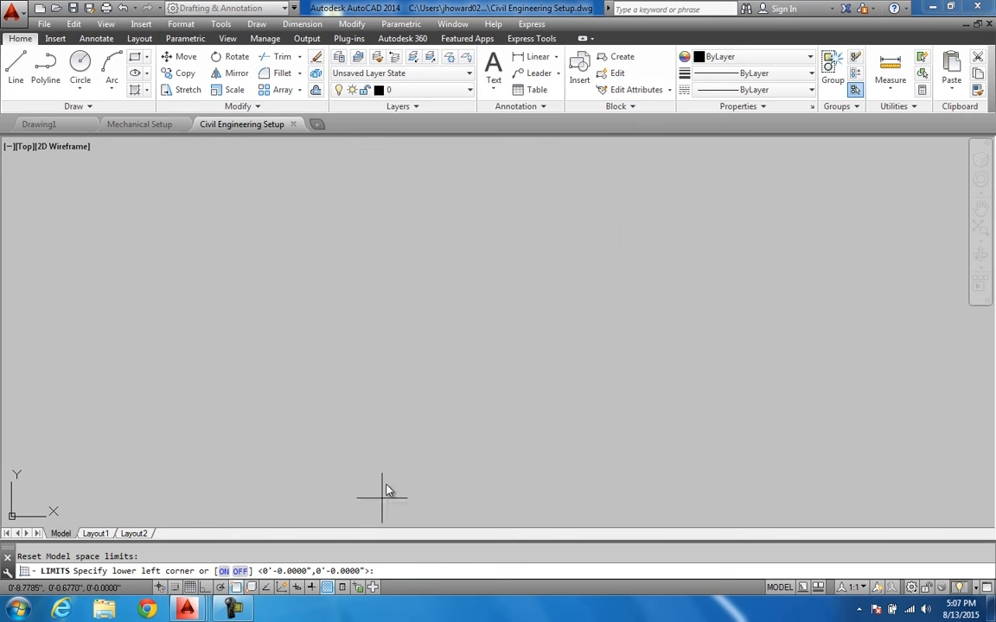
key("Return")
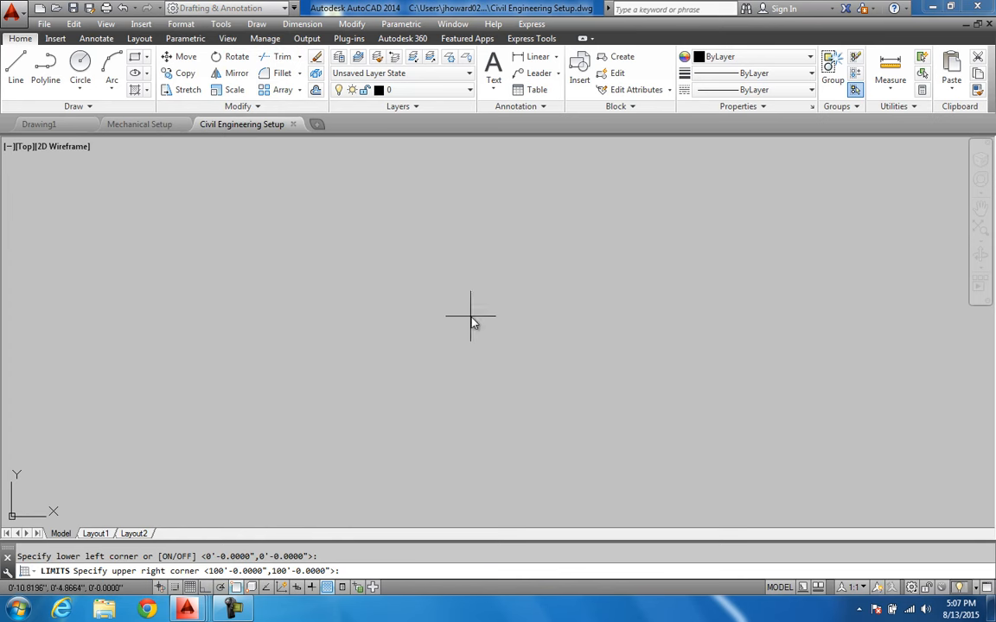
key("Return")
key("Escape")
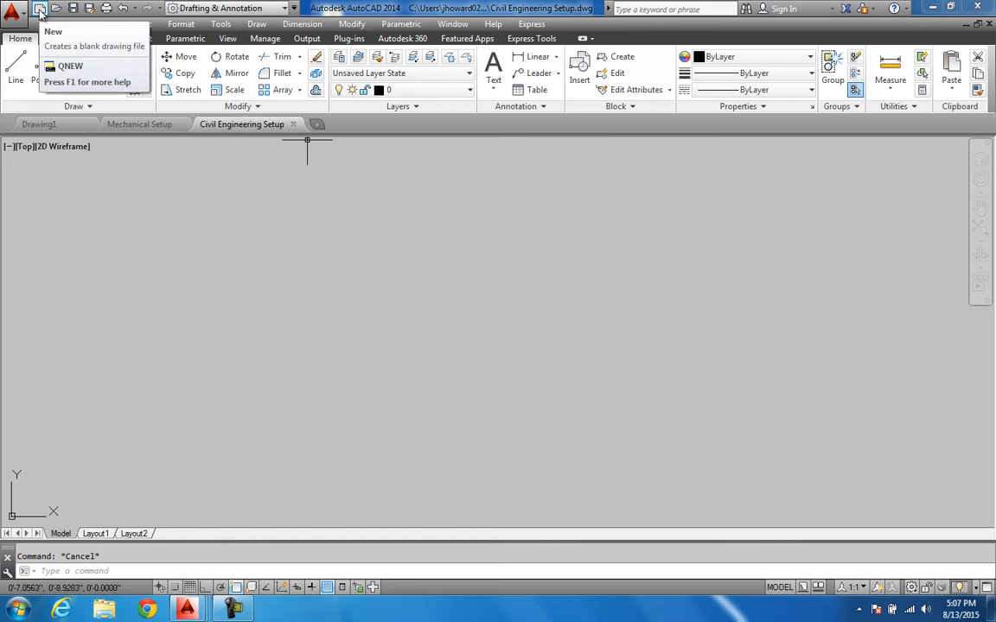
- Create a third drawing with the Advanced Setup wizard and choose Architectural units at 0'-0 1/16" precision
key("ctrl+n")
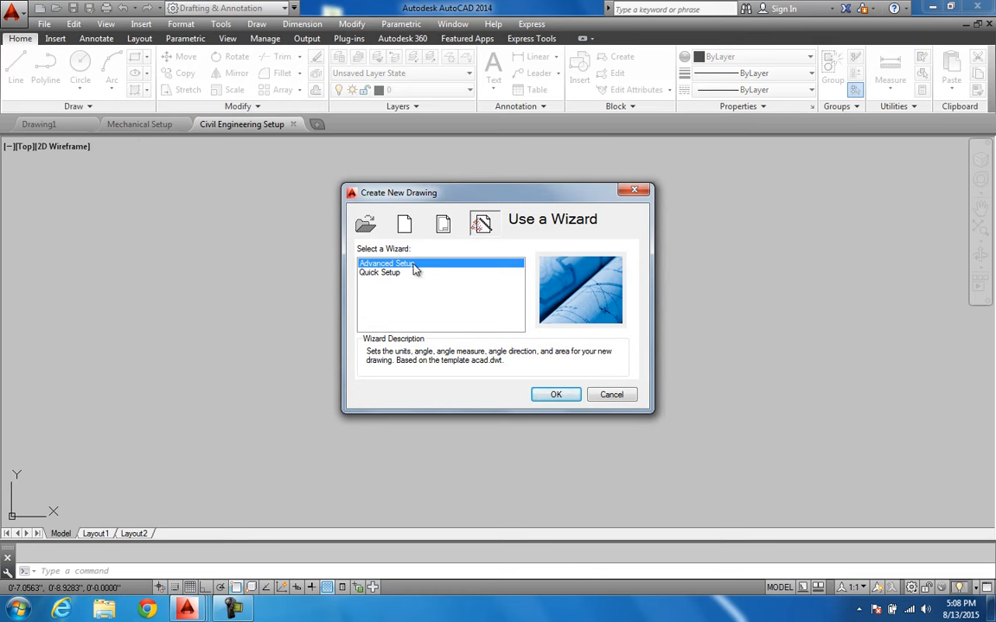
left_click(561, 395)
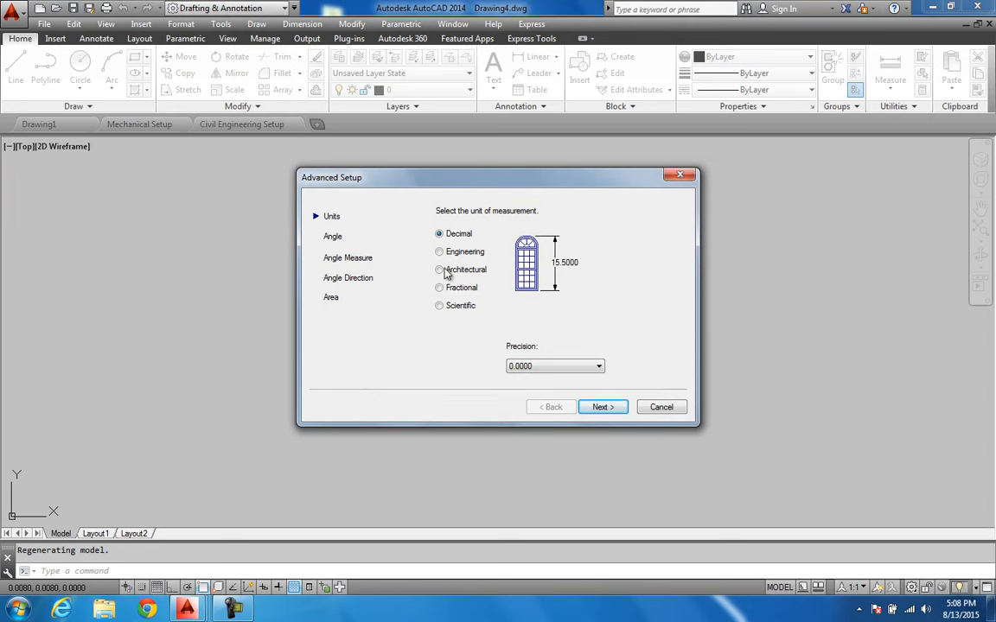
left_click(440, 271)
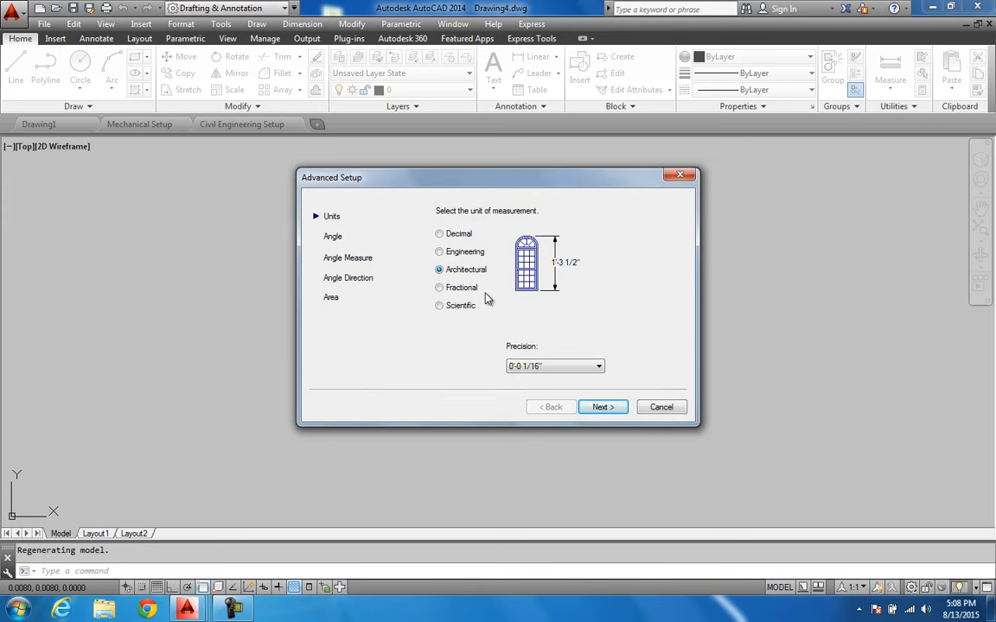
left_click(605, 410)
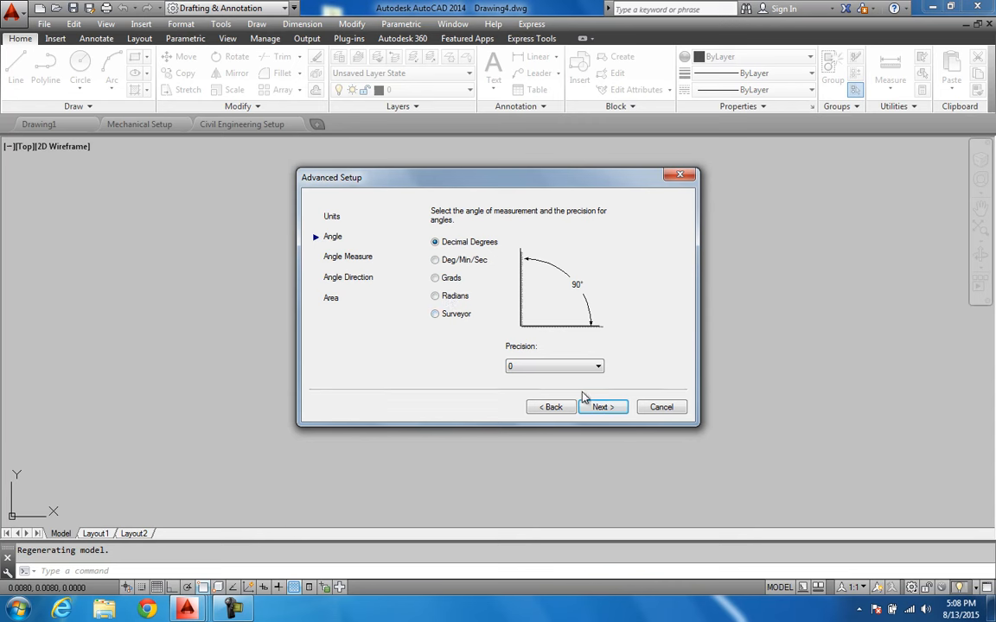
- Accept decimal-degree angles at precision 0 with counter-clockwise direction, and finish the wizard with the area width set to 50'
left_click(599, 407)
left_click(599, 407)
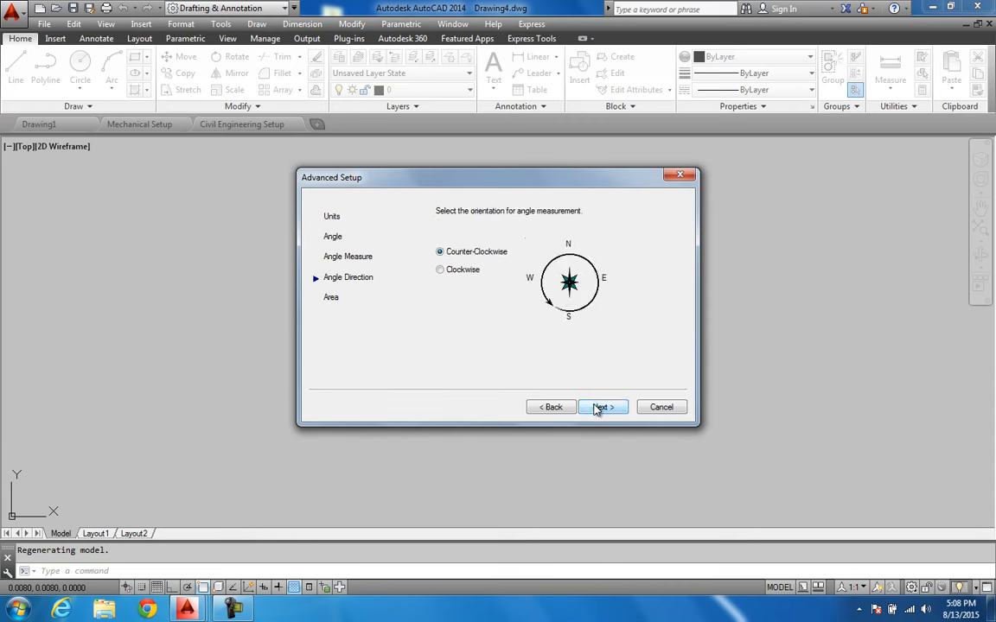
left_click(599, 407)
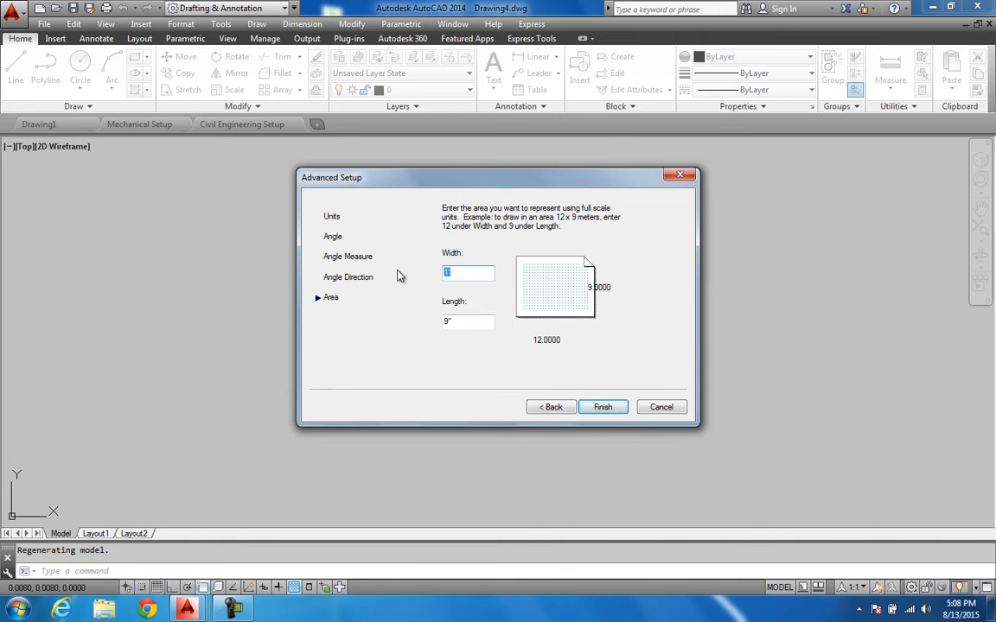
type("50'")
key("Tab")
left_click(602, 407)
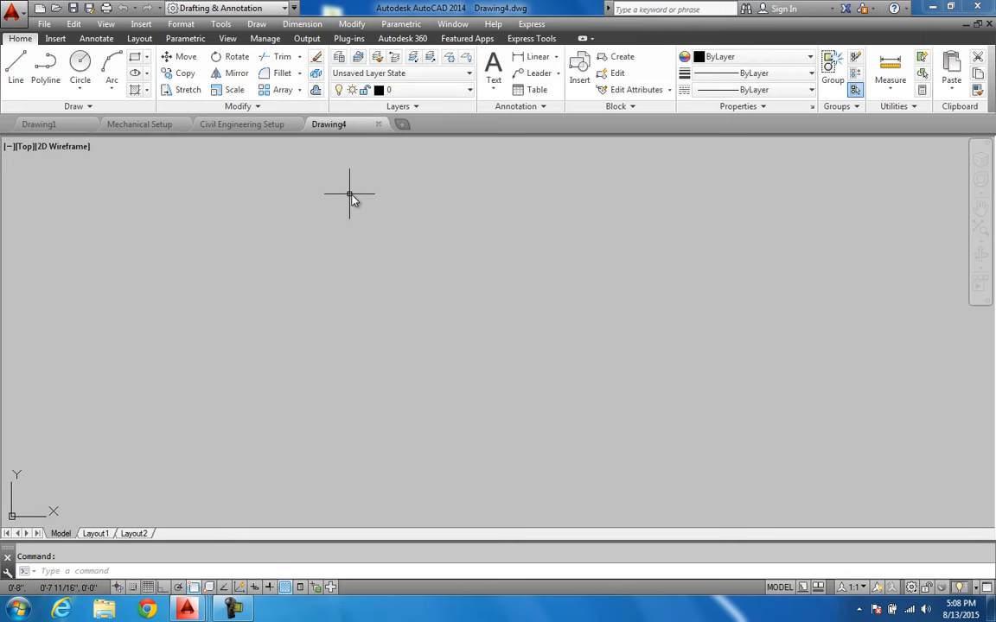
- Save the architectural drawing to the Desktop as Arch Setup
left_click(73, 7)
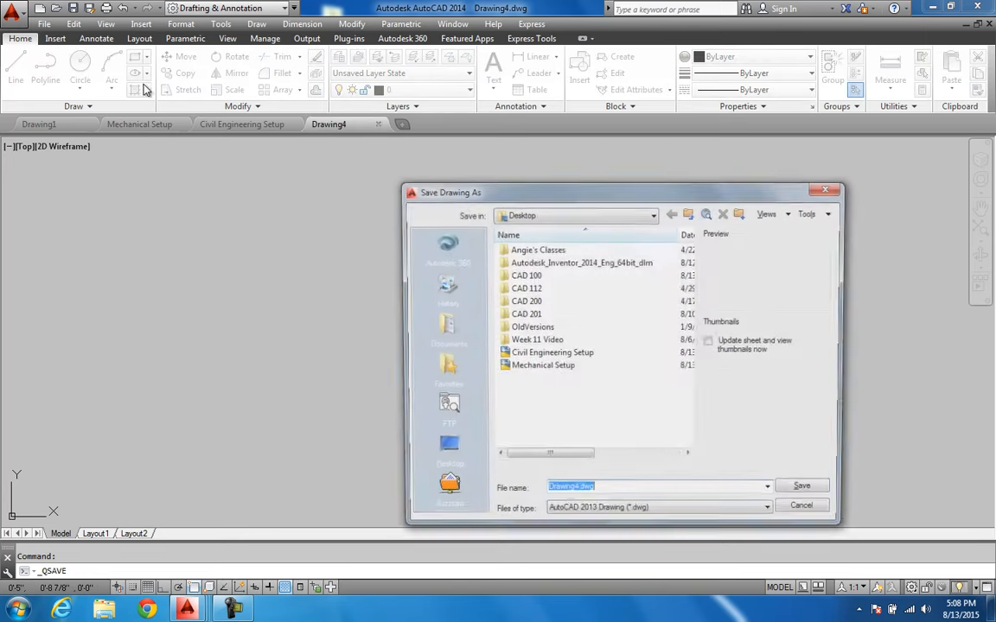
type("Ar")
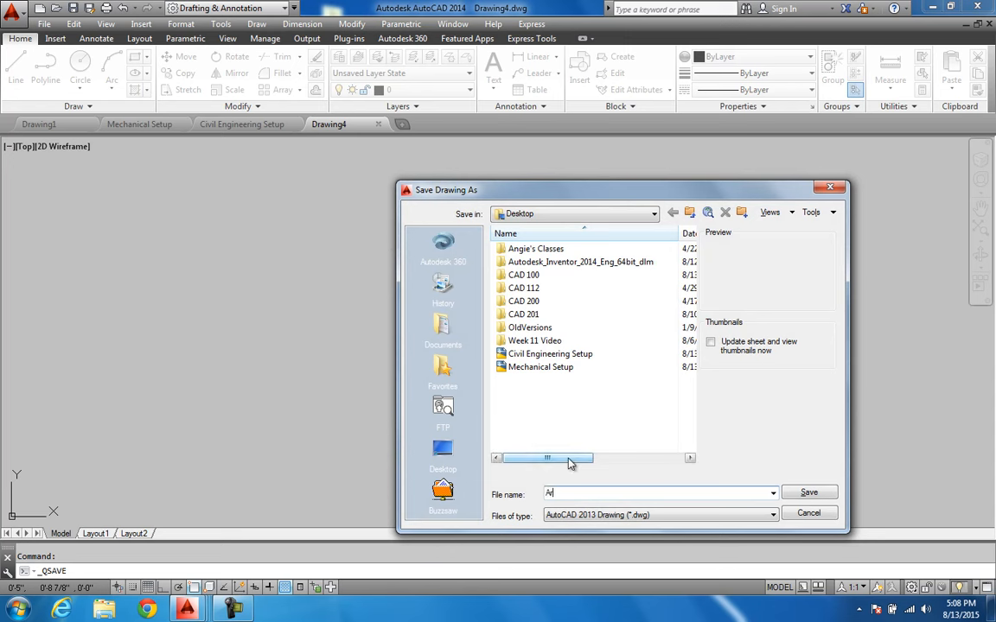
type("ch Setup")
left_click(808, 493)
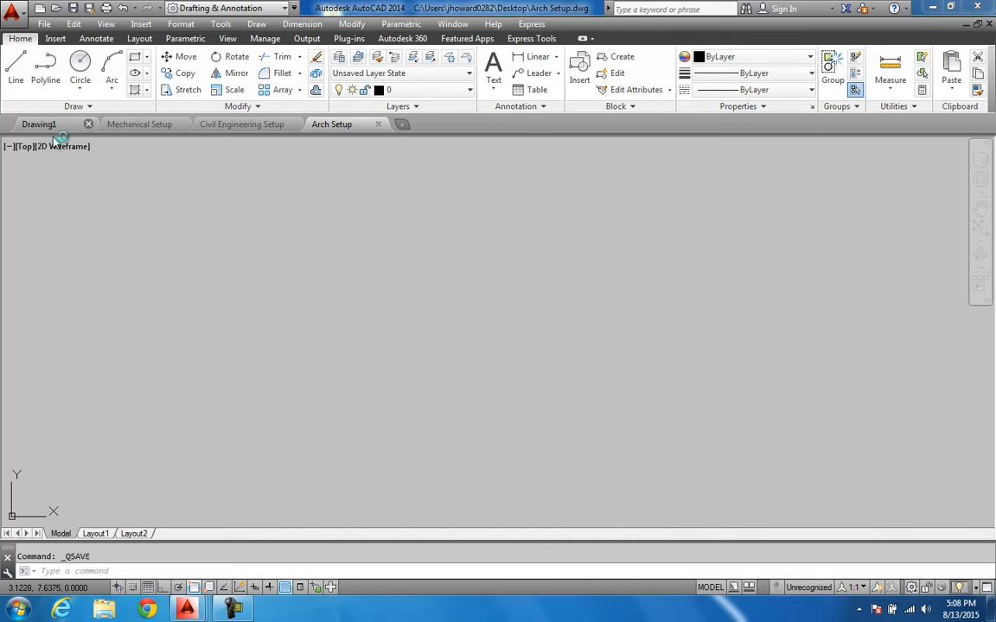
- Close Drawing1 and switch through the Mechanical Setup and Civil Engineering Setup drawings back to Arch Setup
left_click(88, 124)
left_click(82, 126)
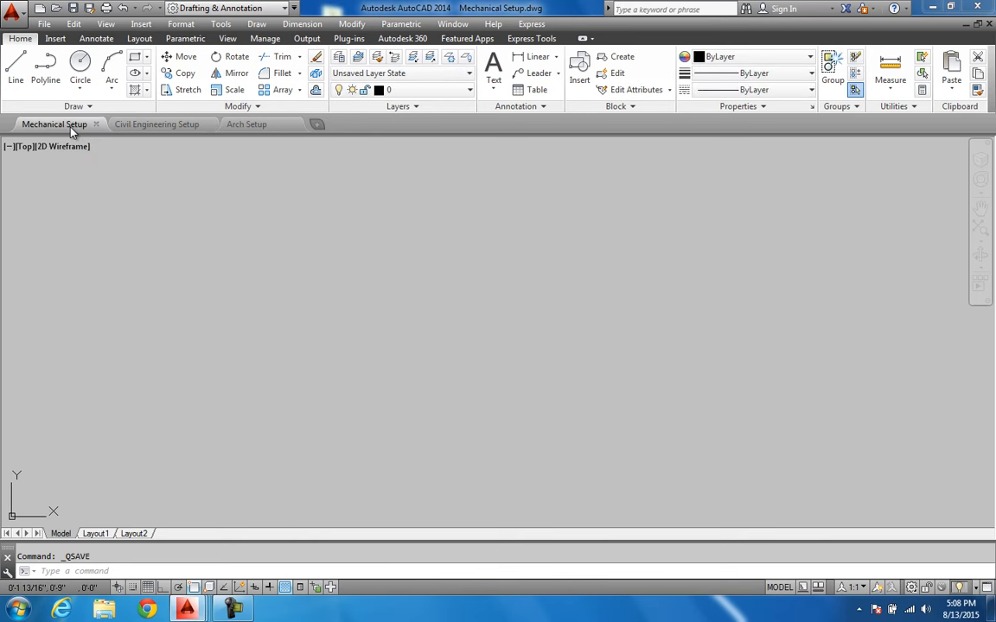
left_click(148, 126)
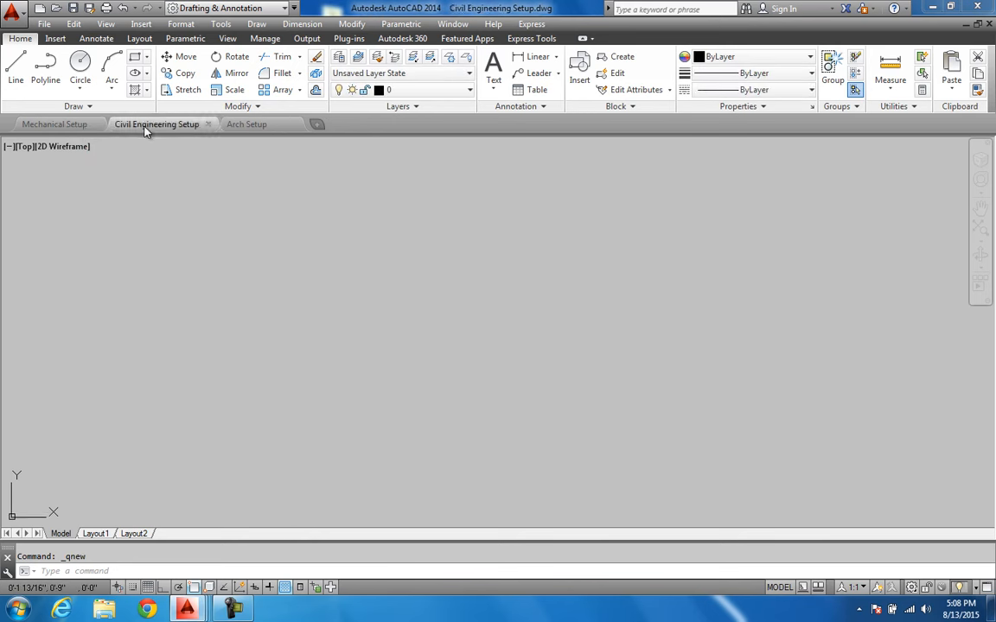
left_click(234, 125)
key("ctrl+s")
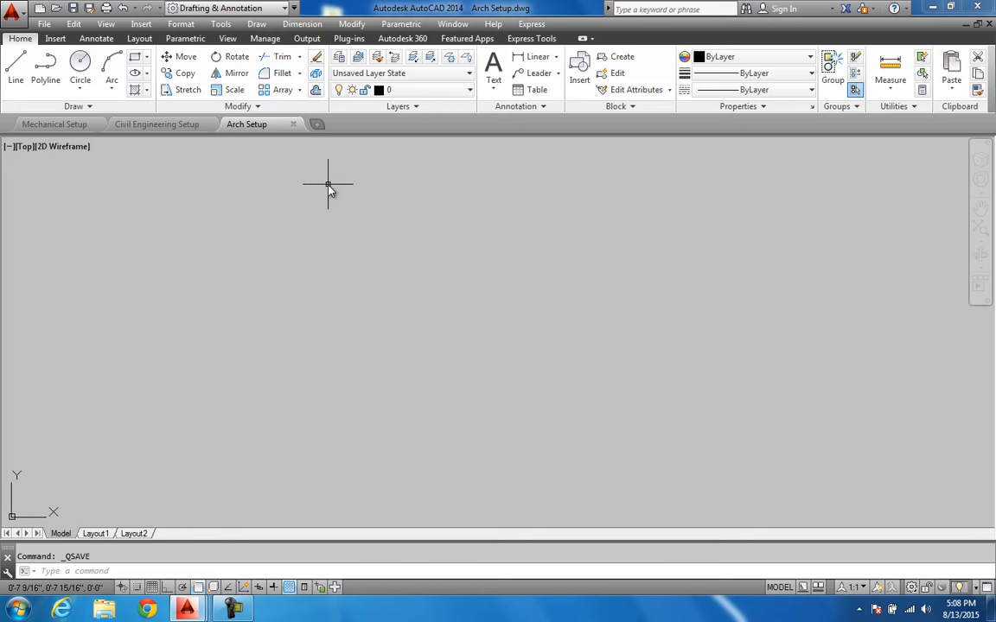